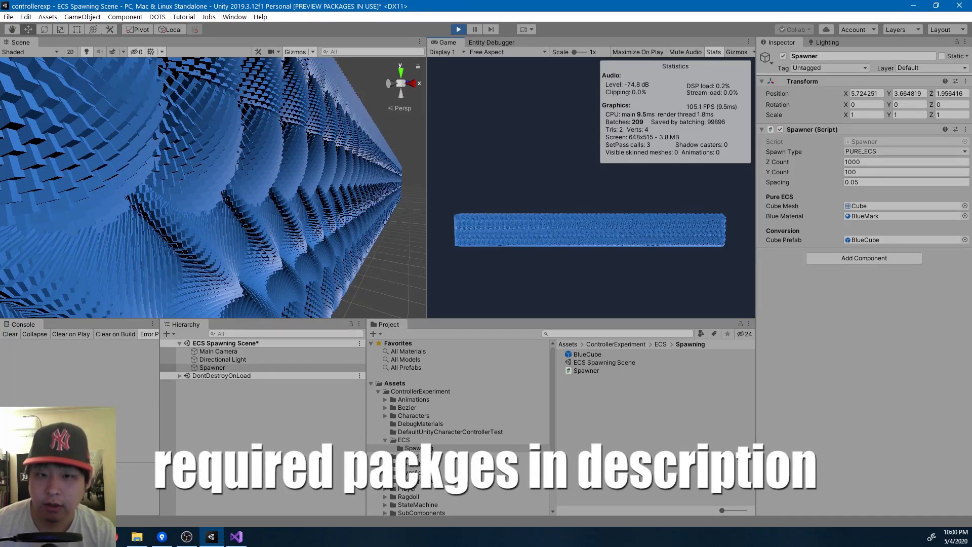
- Orbit the Scene view to look along the wall of spawned blue cubes
right_drag(282, 162, 395, 208)
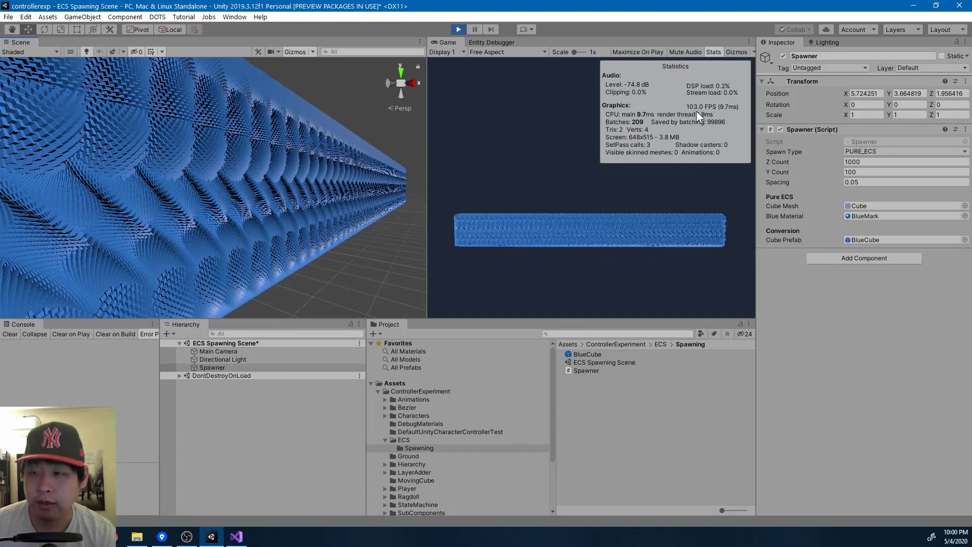
- Stop play mode and set the Spawner's Spawn Type to TRADITIONAL
click(458, 29)
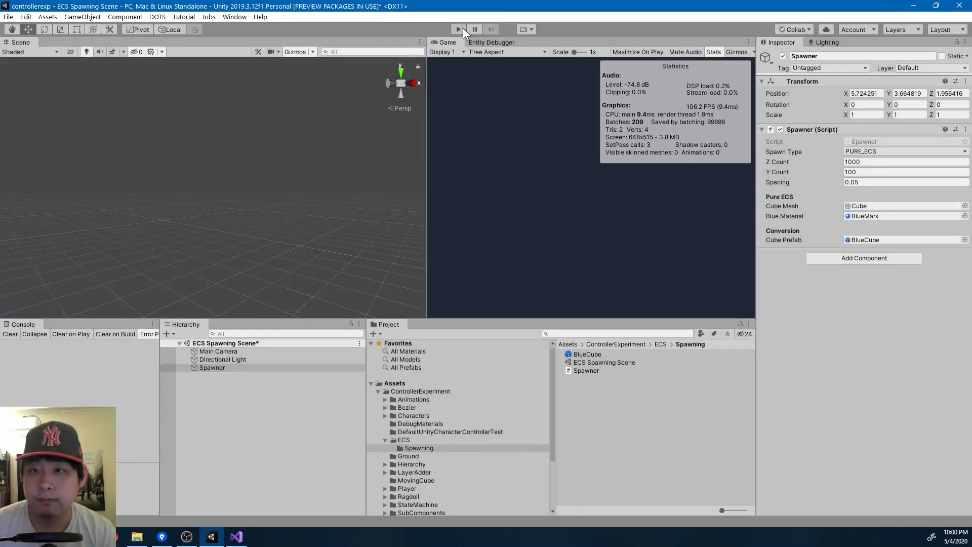
click(225, 368)
click(906, 152)
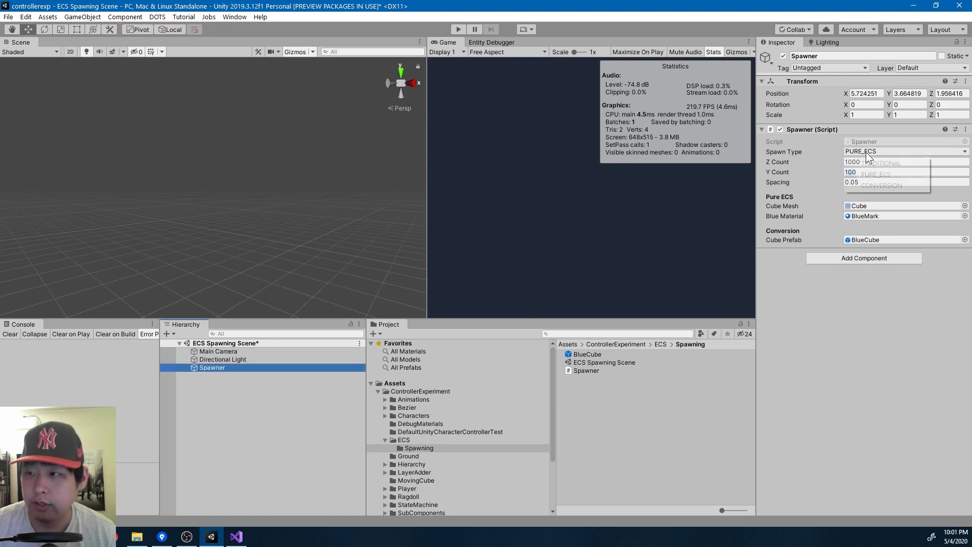
click(869, 162)
- Run a TRADITIONAL test that spawns BlueCube clones, then stop play mode
click(457, 29)
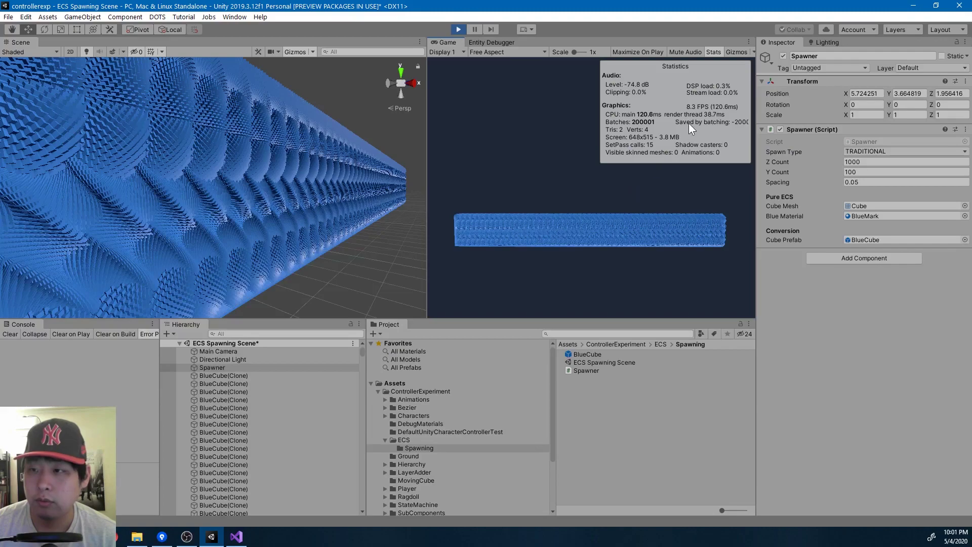
click(455, 30)
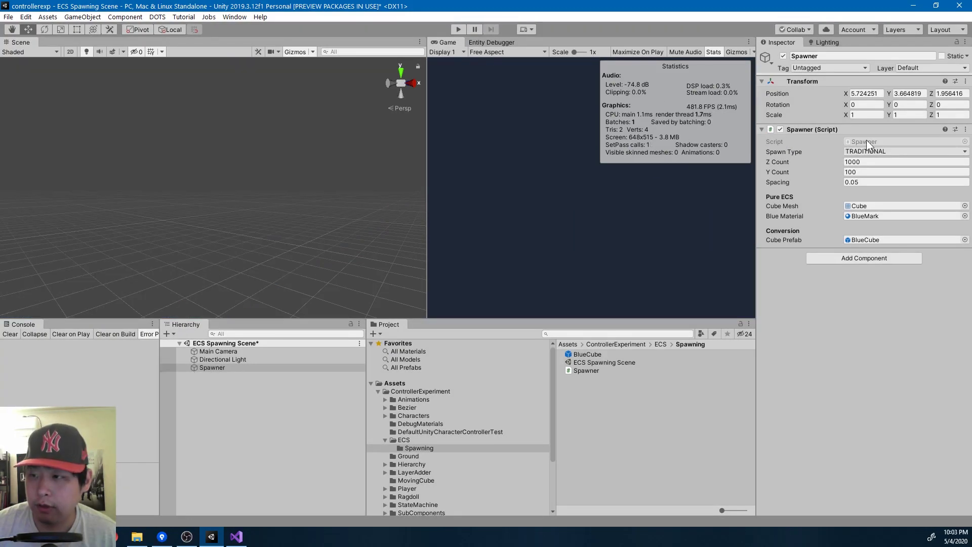
click(867, 141)
- Open Spawner.cs and jump from the CreateEntity call in SpawnMany to its definition
double_click(868, 141)
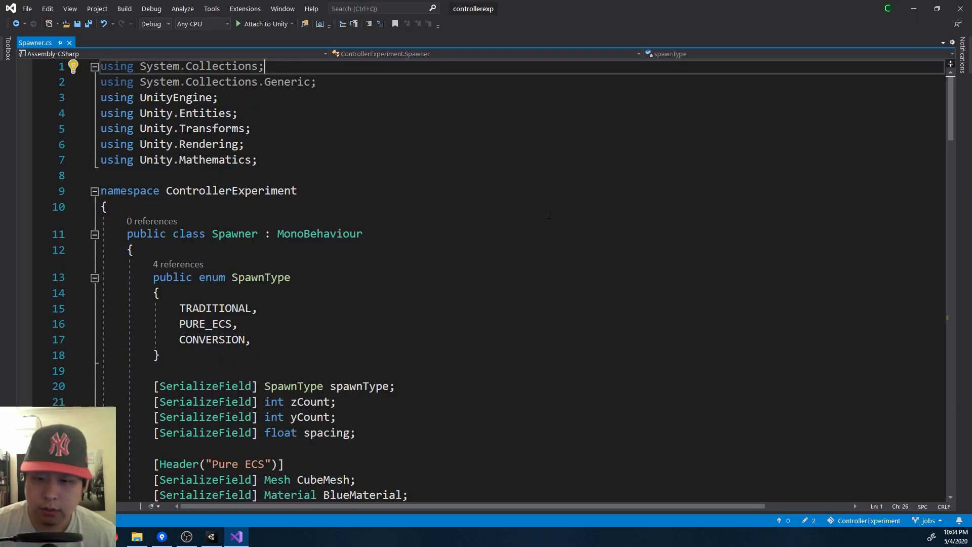
scroll(594, 238, down, 4)
scroll(595, 238, down, 11)
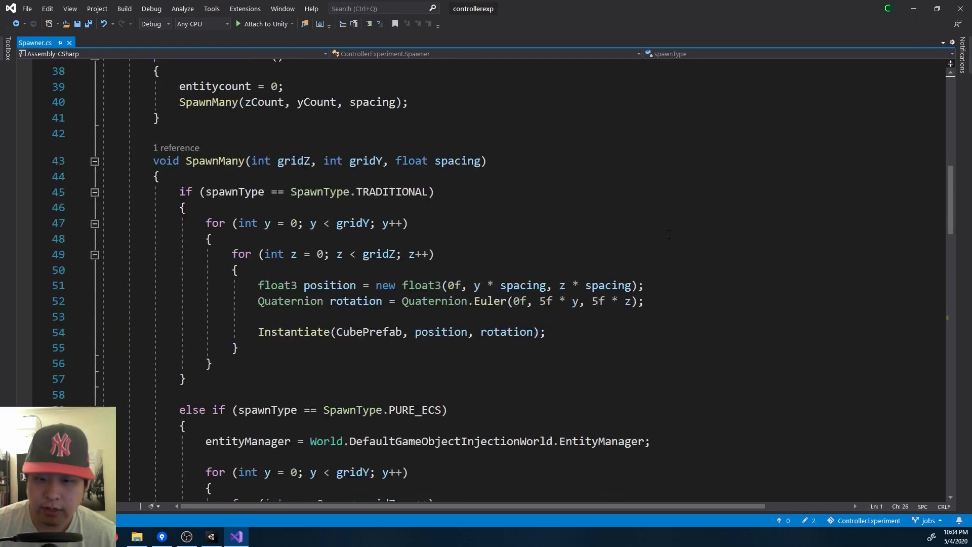
scroll(680, 239, down, 1)
click(640, 299)
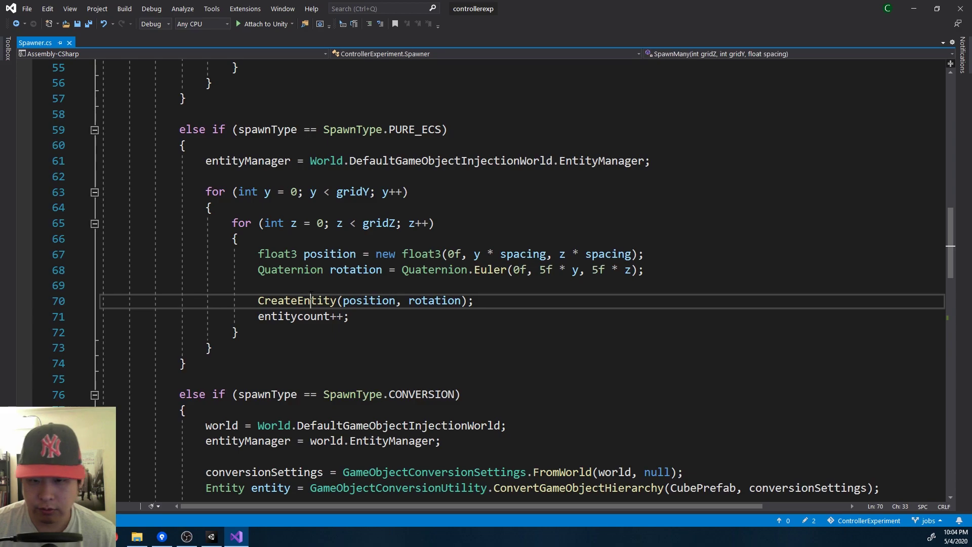
key(F12)
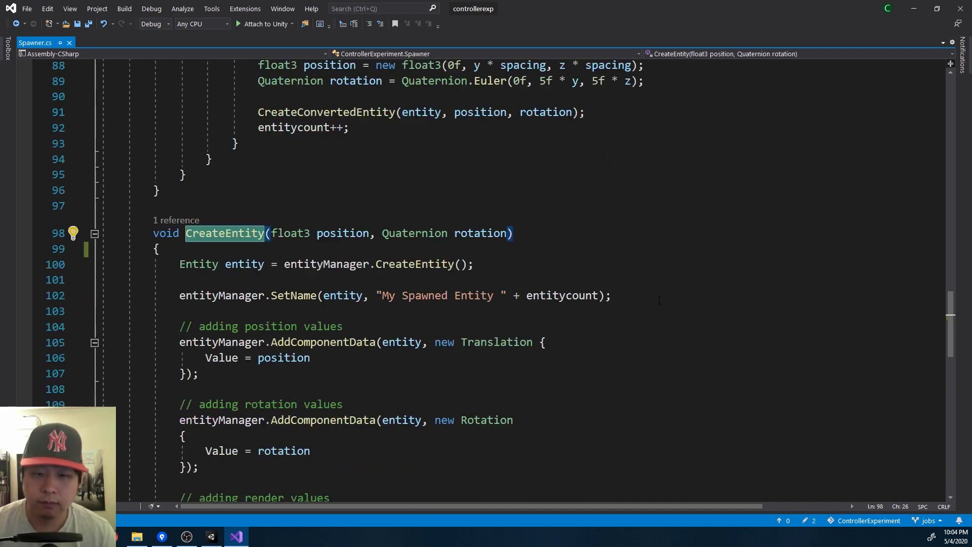
- Highlight CreateEntity's entity creation, naming, Translation, Rotation, RenderMesh and LocalToWorld blocks in turn
drag(579, 467, 179, 124)
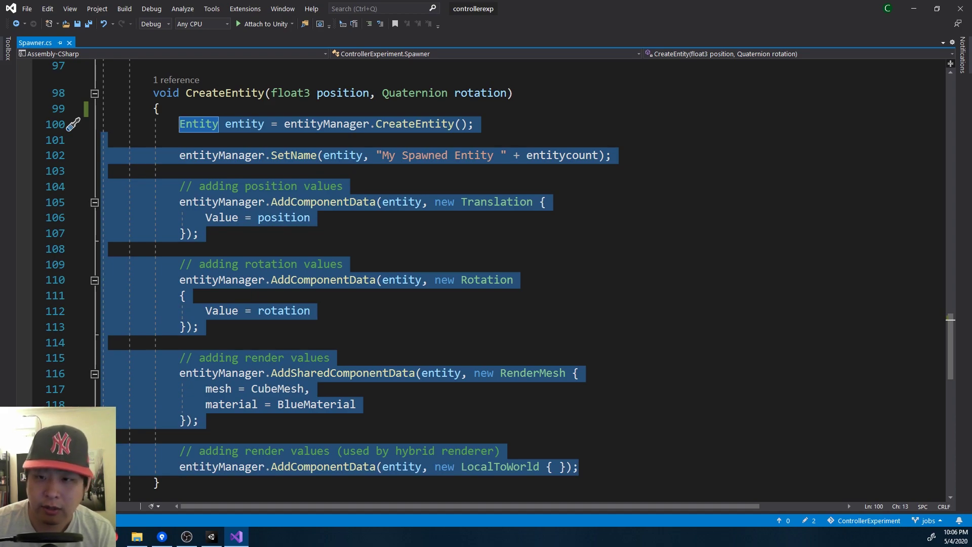
drag(473, 123, 172, 124)
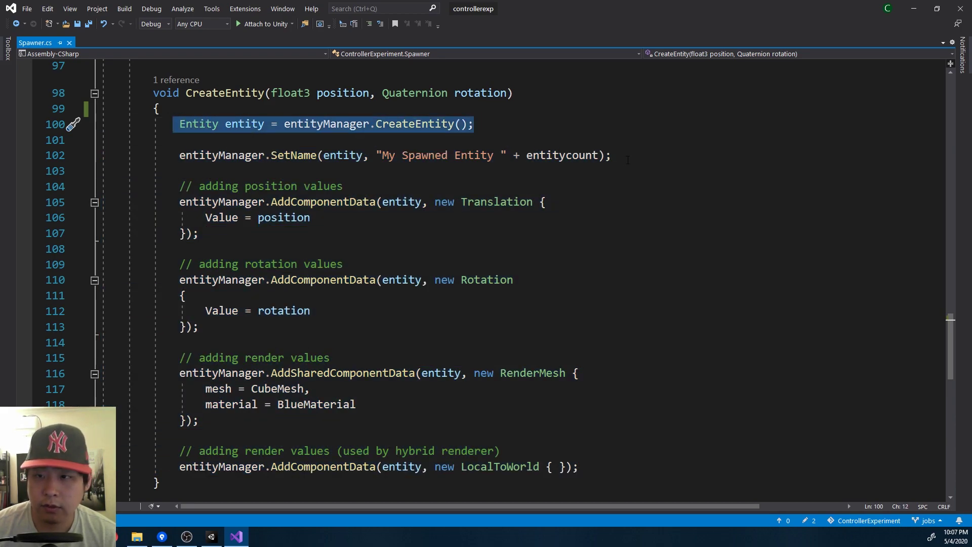
drag(612, 155, 167, 155)
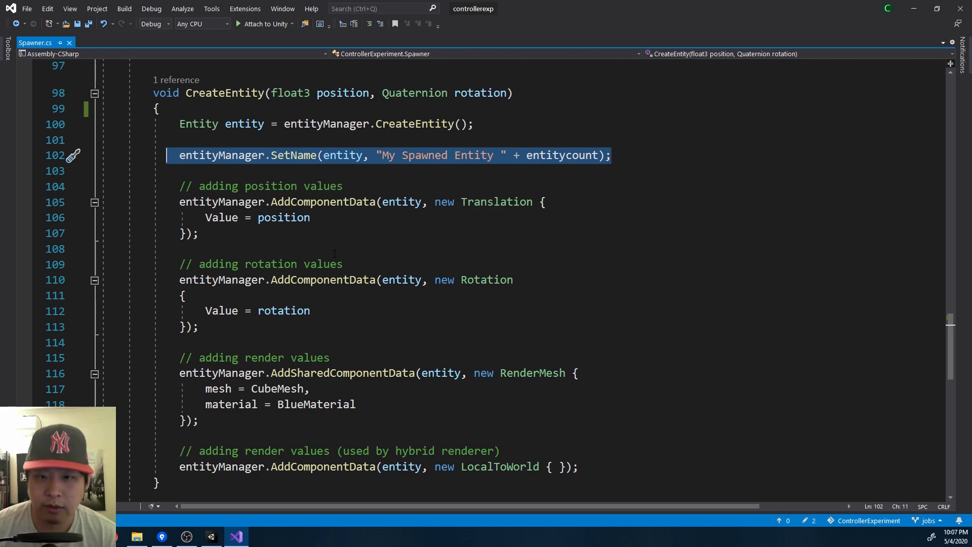
drag(200, 234, 173, 186)
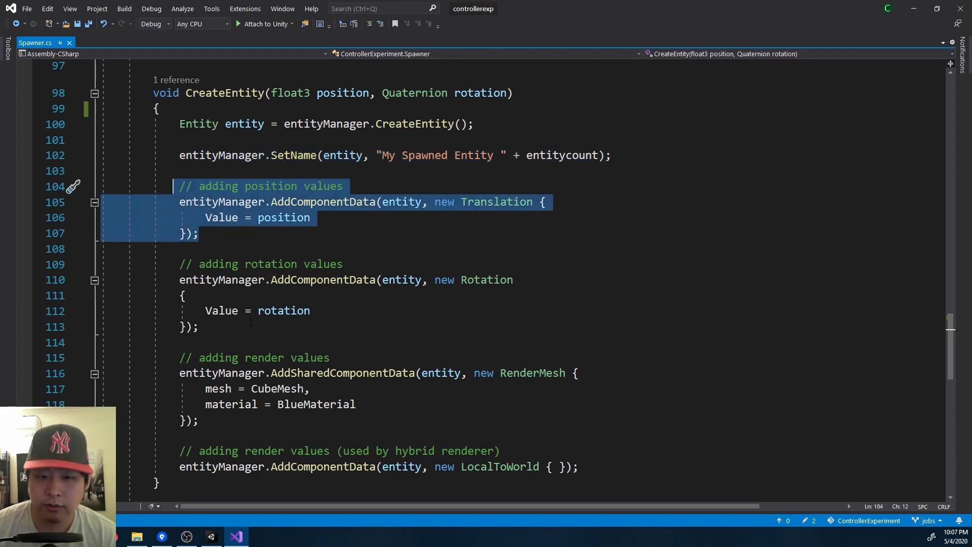
drag(251, 327, 174, 264)
scroll(195, 266, down, 1)
drag(580, 420, 175, 311)
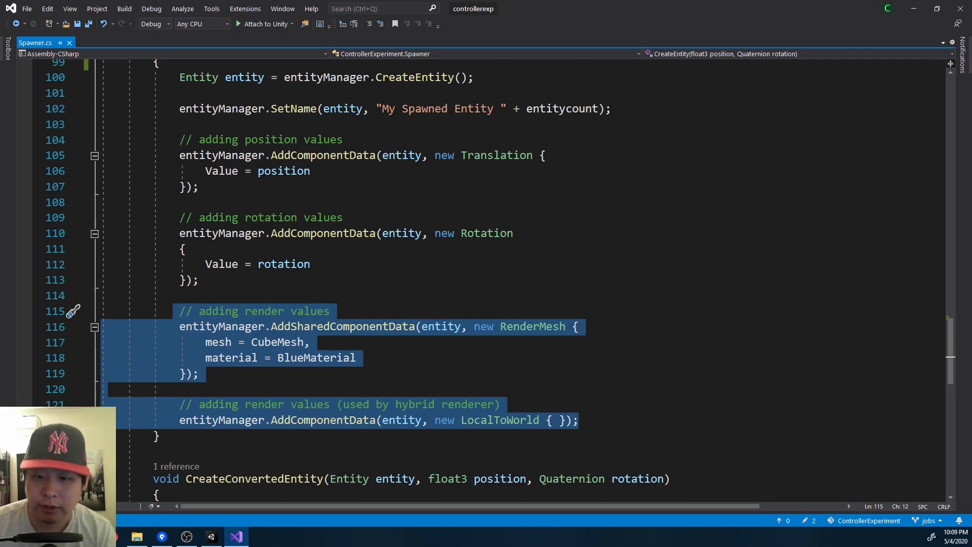
- Set the Spawner to PURE_ECS, play the scene, and bring up the Entity Debugger
click(212, 536)
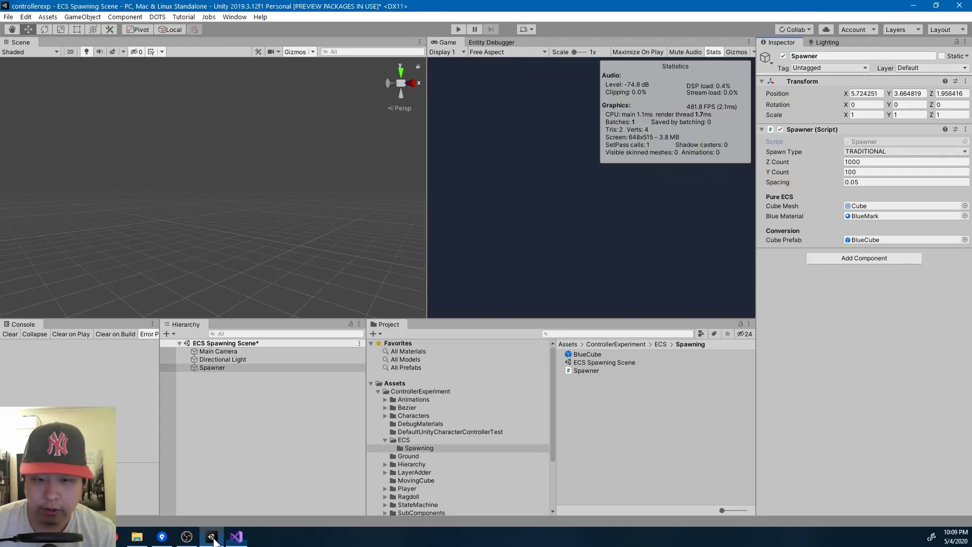
click(236, 367)
click(862, 150)
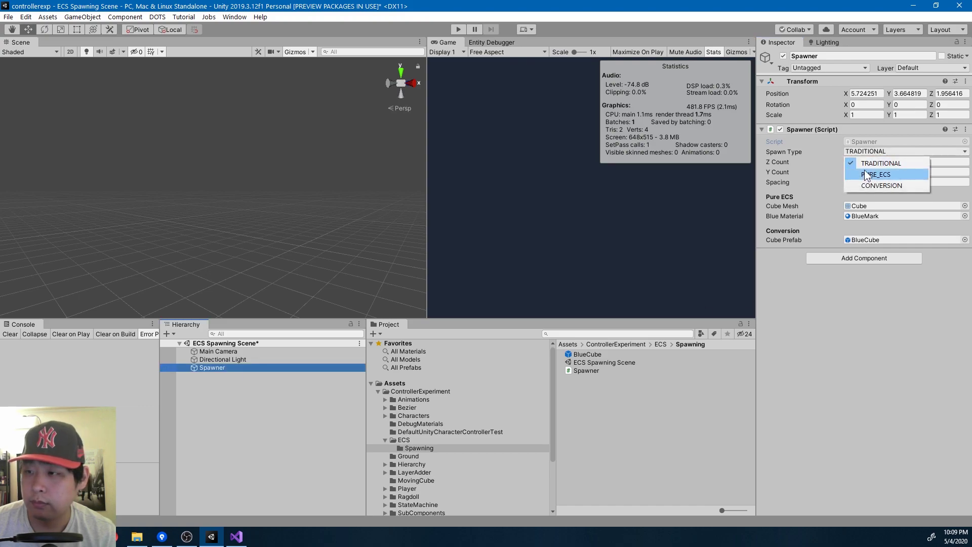
click(867, 174)
click(458, 30)
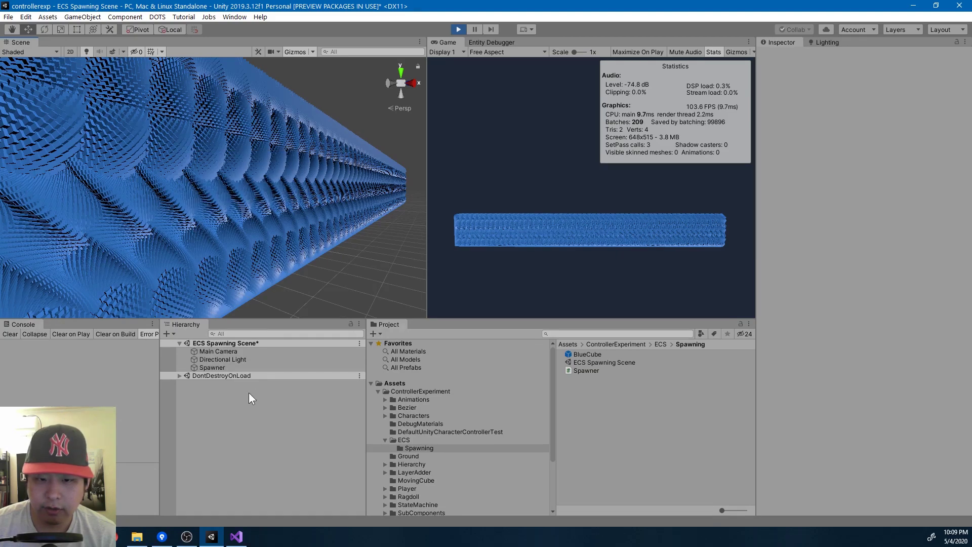
click(500, 42)
- Float and enlarge the Entity Debugger, view chunk layout, and inspect My Spawned Entity 63 and 65
drag(503, 43, 277, 159)
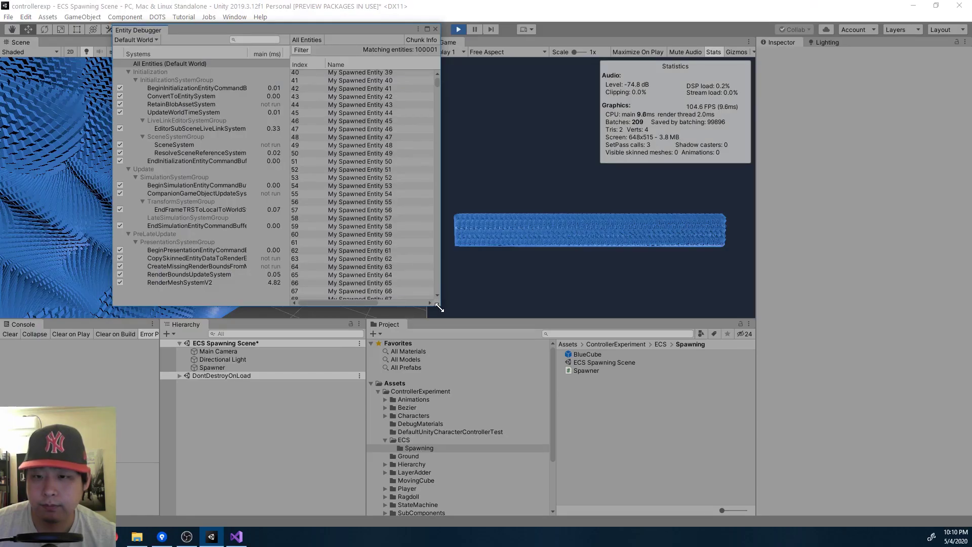
drag(440, 313, 747, 392)
click(730, 40)
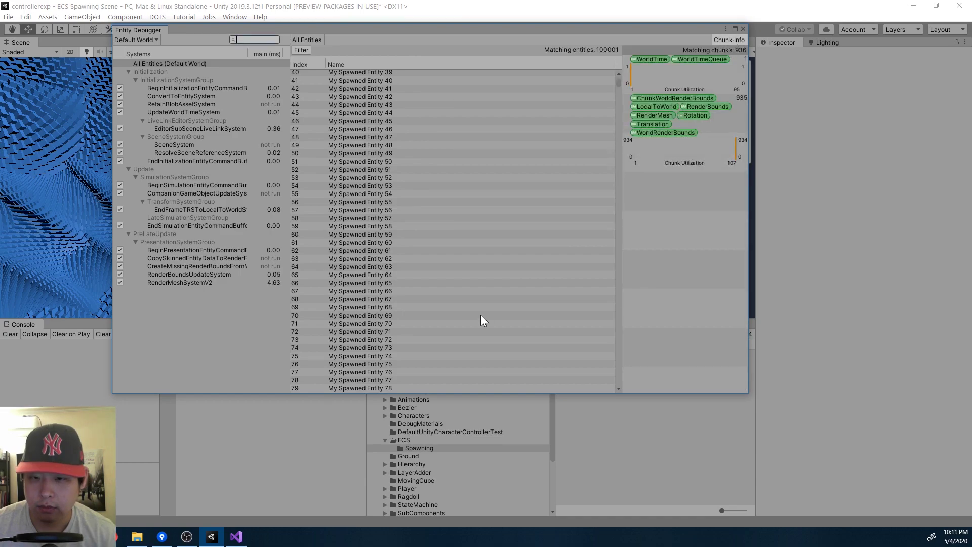
click(384, 324)
click(388, 266)
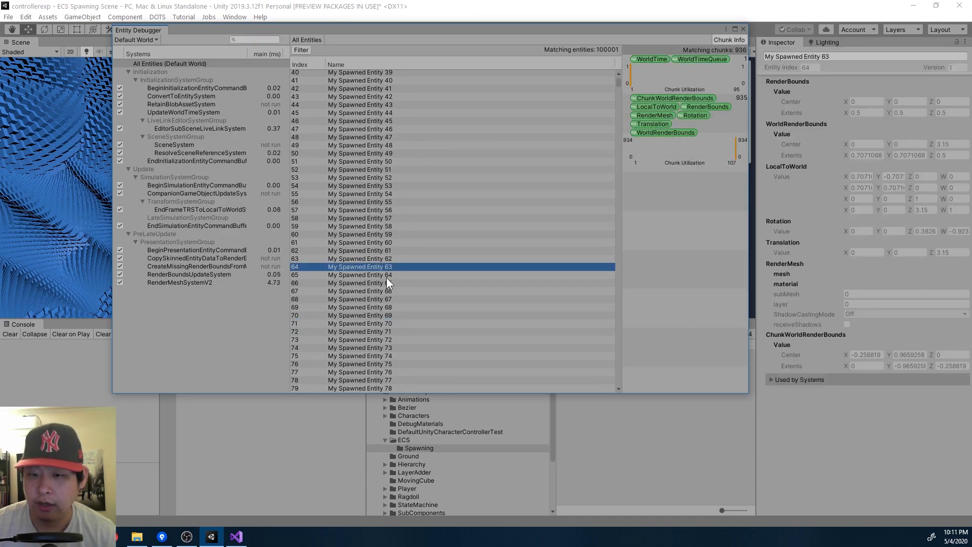
click(385, 283)
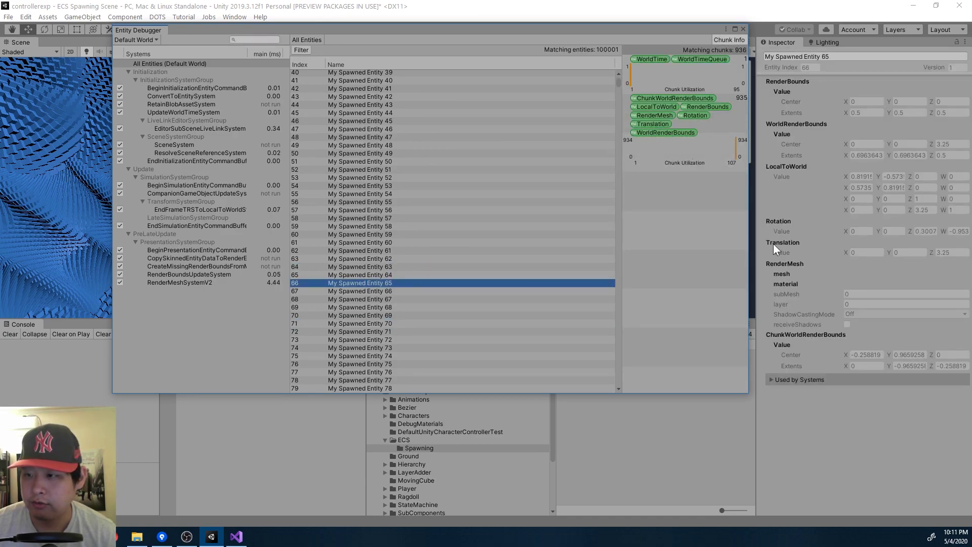
- Inspect Entity 0's WorldTime component and dock the Entity Debugger beside the Game tab
click(799, 250)
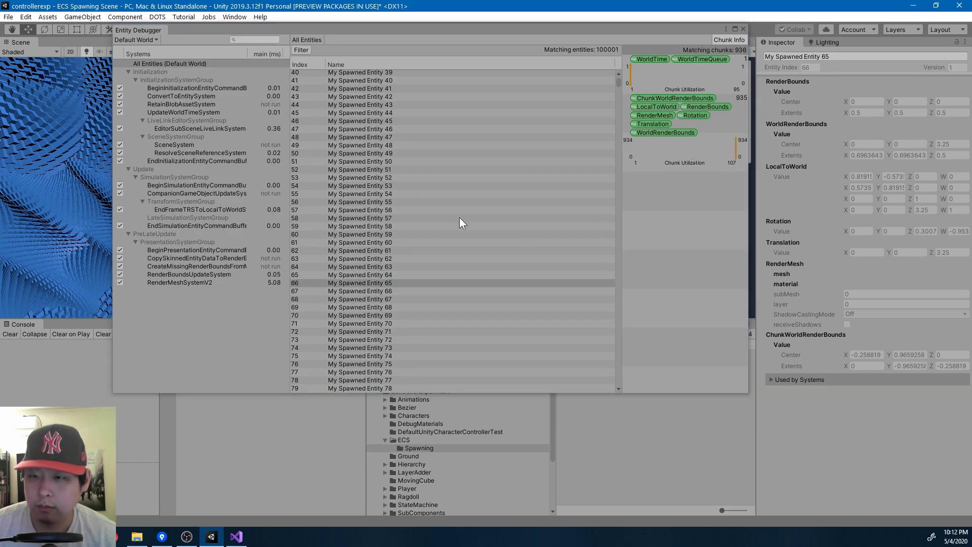
drag(618, 84, 621, 74)
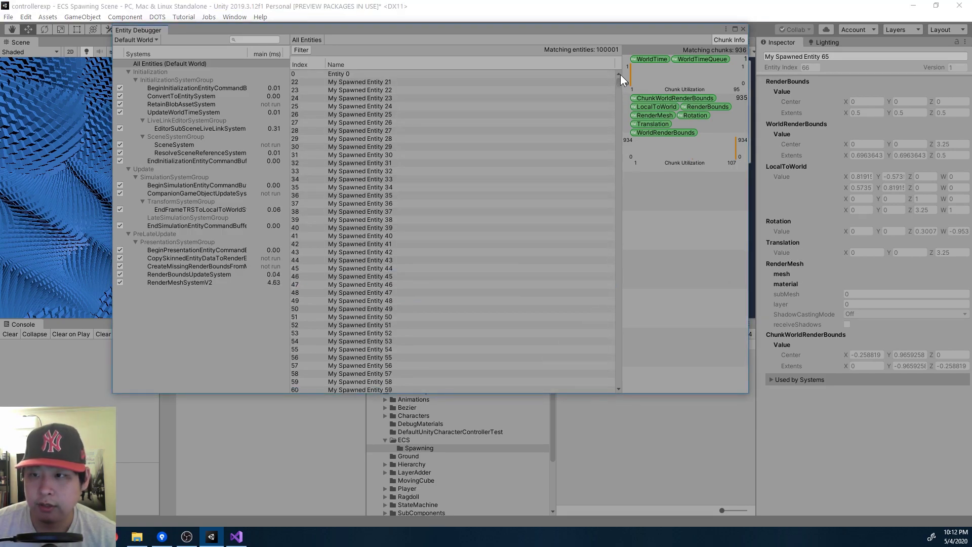
click(370, 74)
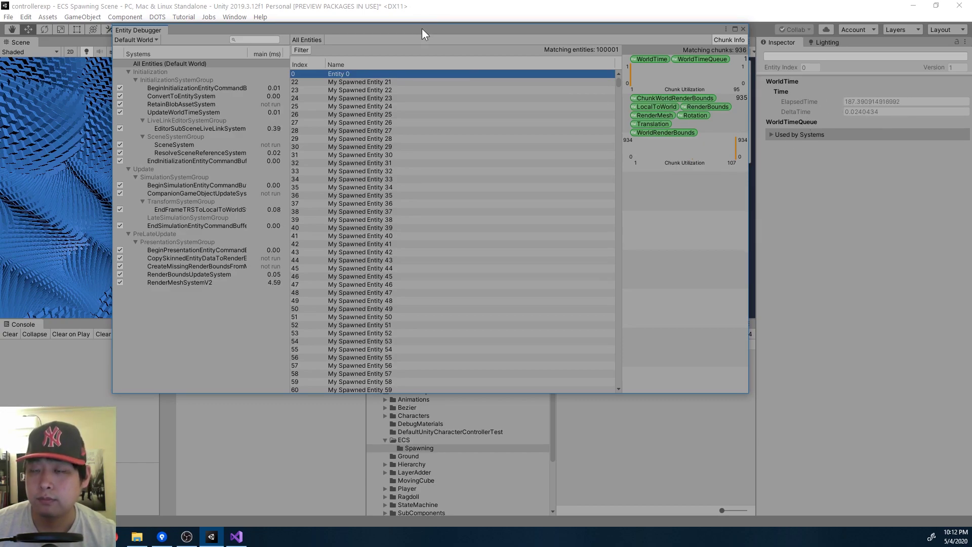
drag(421, 28, 391, 105)
drag(315, 106, 495, 44)
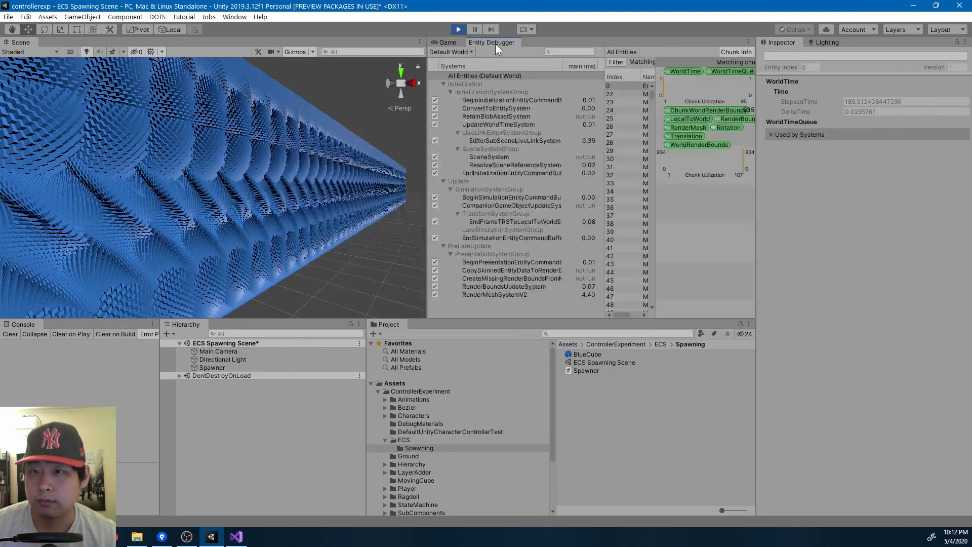
- Stop play mode and reselect CreateEntity's entity creation and component-adding lines in Visual Studio
click(457, 29)
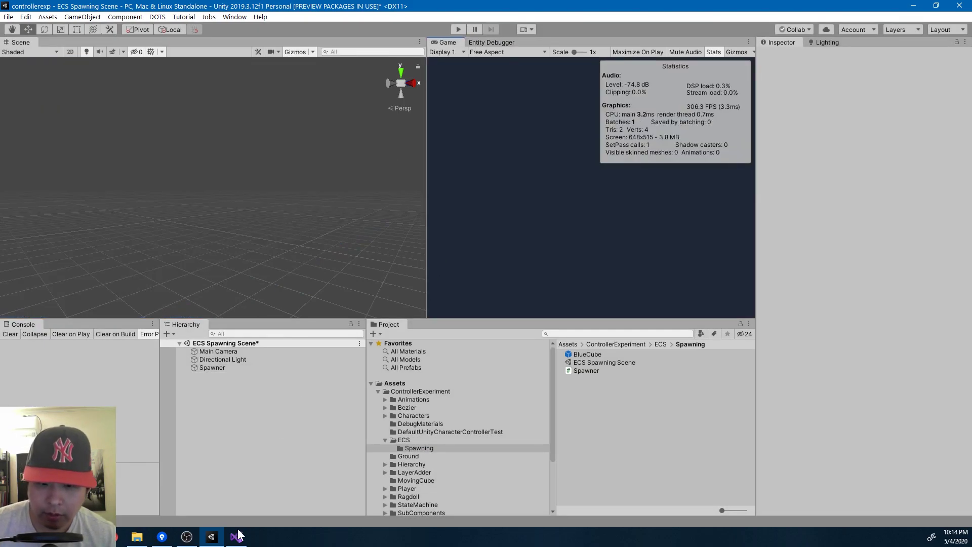
click(236, 536)
scroll(699, 381, up, 1)
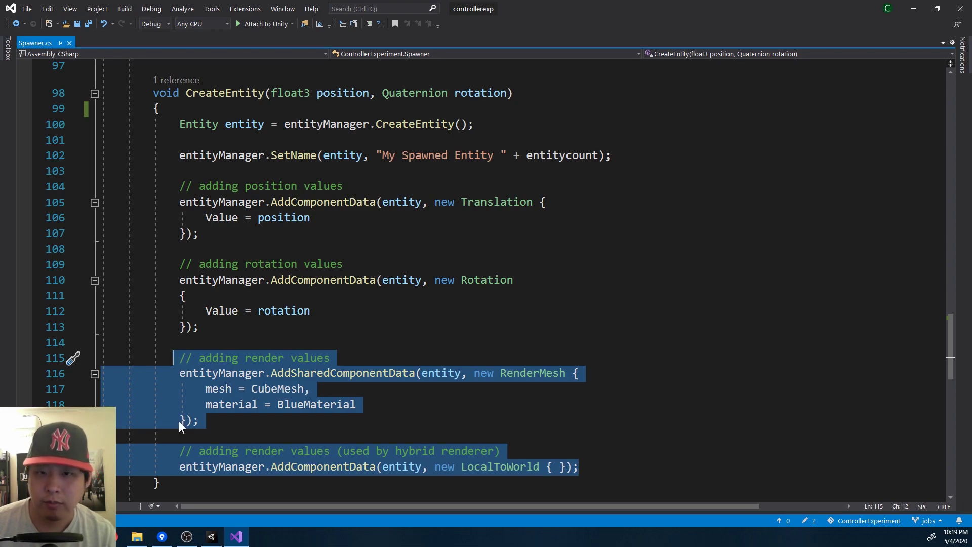
drag(474, 124, 185, 124)
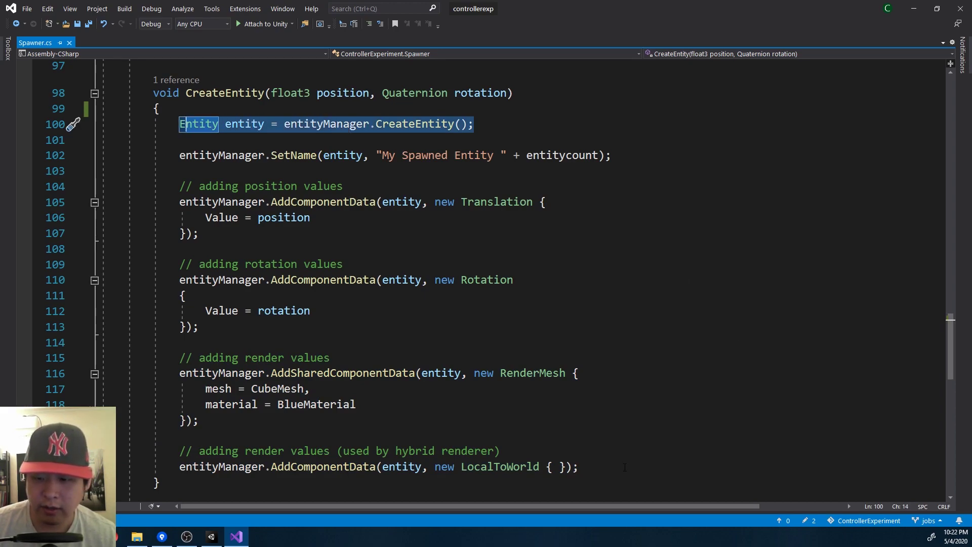
drag(625, 467, 180, 186)
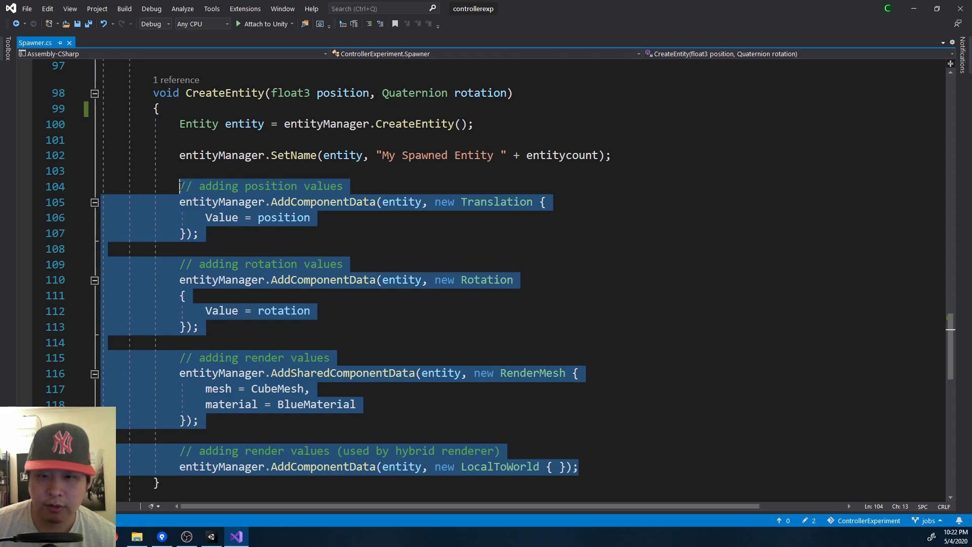
- View the Translation struct's float3 Value definition, return to Spawner.cs, and start the Paint heading
click(494, 202)
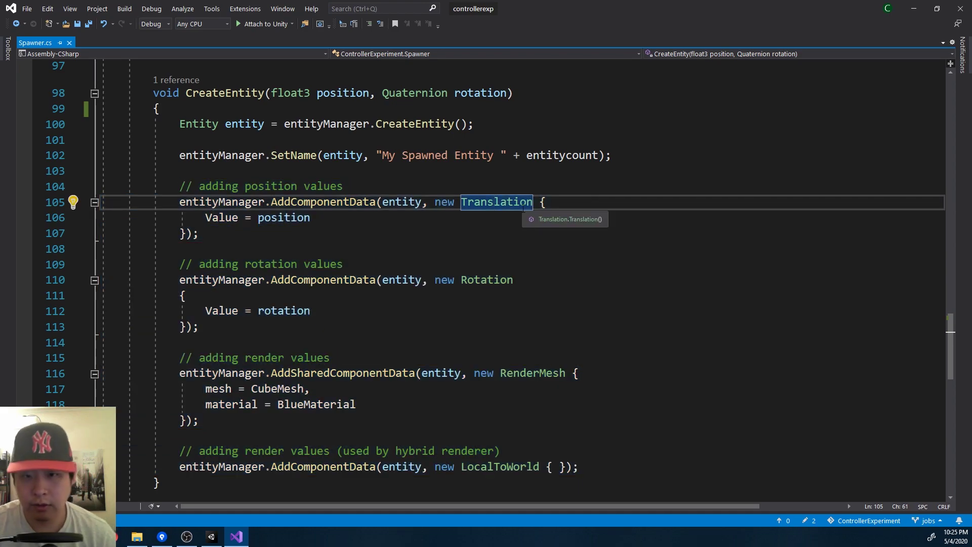
key(F12)
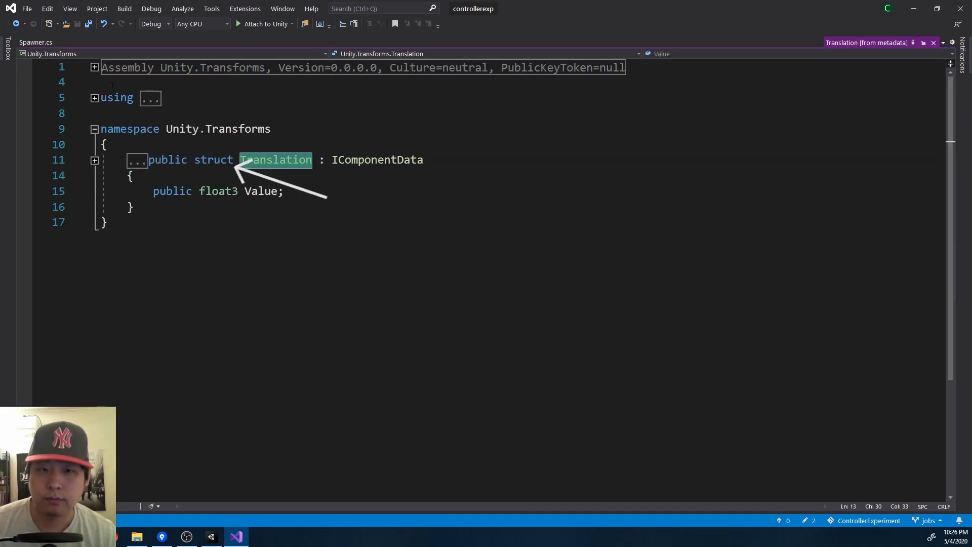
click(35, 42)
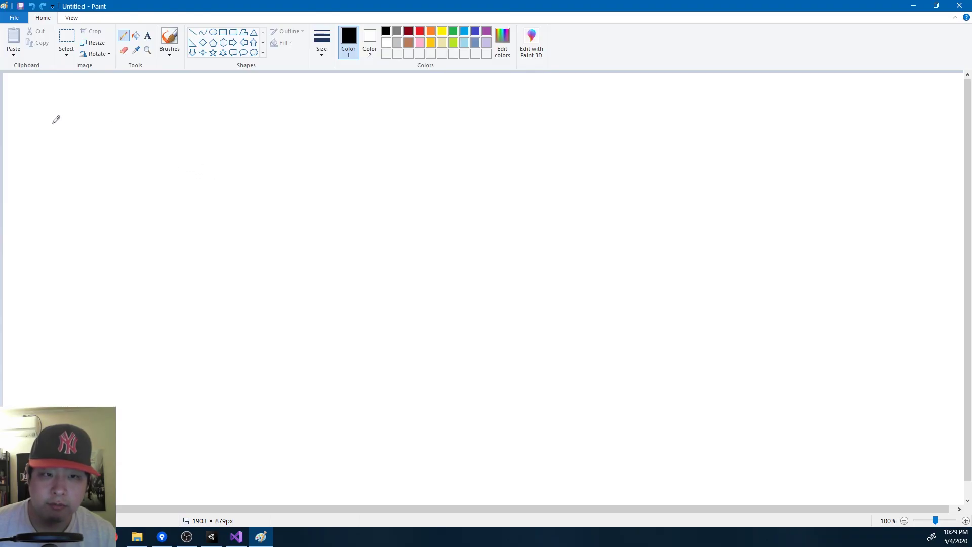
mouse_move(57, 120)
mouse_down()
mouse_move(61, 130)
mouse_move(55, 120)
mouse_move(77, 122)
mouse_move(89, 150)
mouse_move(89, 135)
mouse_move(135, 133)
mouse_move(145, 118)
mouse_move(148, 135)
mouse_move(208, 122)
mouse_move(194, 135)
mouse_move(247, 133)
mouse_up()
- Finish the 'OOP vs Data' heading and draw a 'player' box with component boxes inside
mouse_move(93, 191)
mouse_down()
mouse_move(70, 211)
mouse_move(65, 288)
mouse_move(229, 285)
mouse_move(239, 175)
mouse_move(162, 179)
mouse_move(107, 203)
mouse_up()
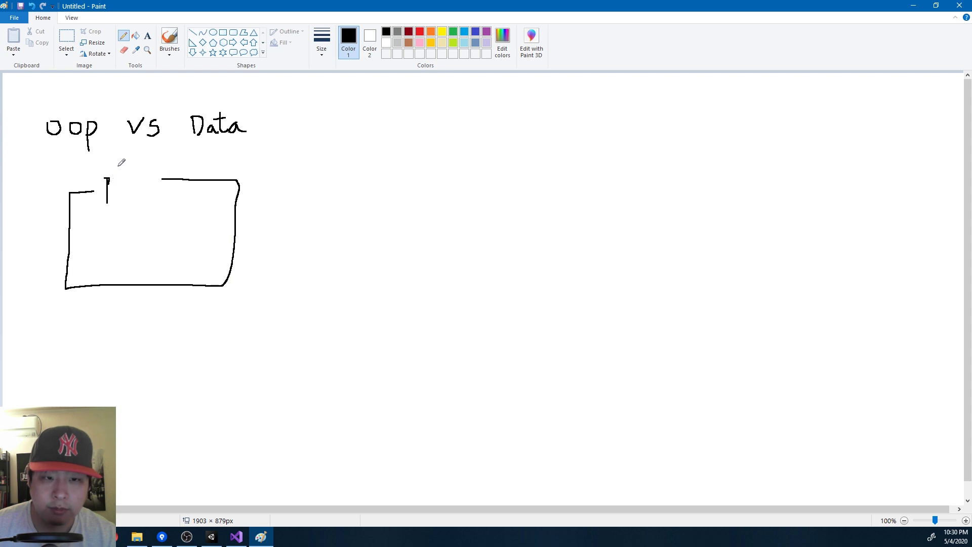
mouse_move(117, 166)
mouse_down()
mouse_move(131, 183)
mouse_move(165, 178)
mouse_up()
mouse_move(103, 215)
mouse_down()
mouse_move(81, 227)
mouse_move(123, 248)
mouse_move(116, 222)
mouse_move(110, 233)
mouse_up()
drag(90, 238, 111, 242)
mouse_move(160, 221)
mouse_down()
mouse_move(142, 227)
mouse_move(201, 247)
mouse_move(182, 221)
mouse_up()
drag(178, 213, 174, 227)
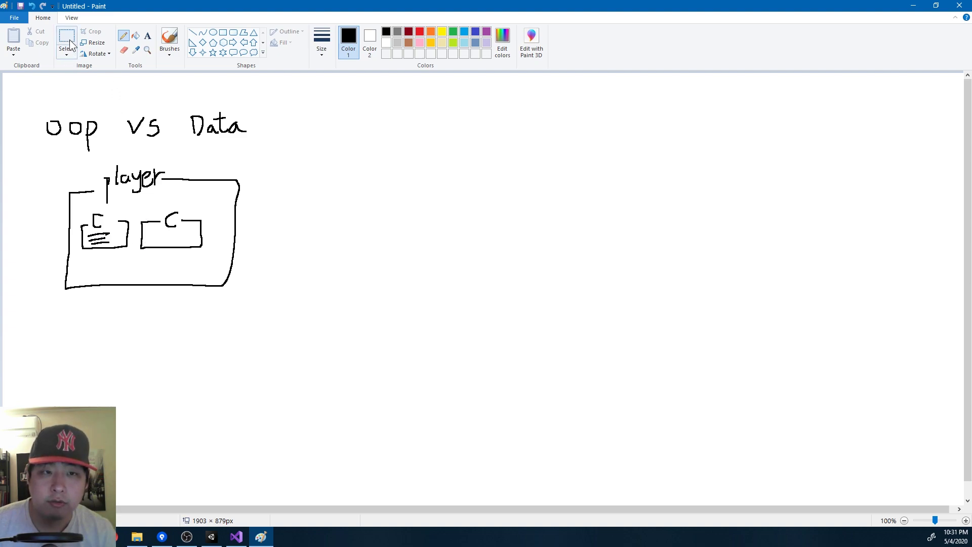
- Copy the player drawing to make three player boxes side by side
click(66, 36)
mouse_move(54, 297)
mouse_down()
mouse_move(269, 152)
mouse_move(258, 157)
mouse_up()
key(ctrl+c)
key(ctrl+v)
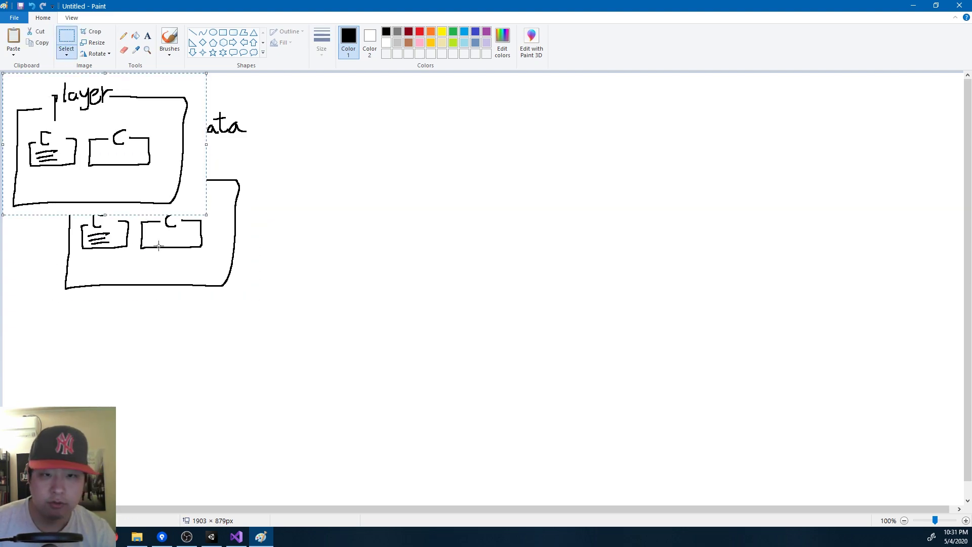
mouse_move(129, 150)
mouse_down()
mouse_move(332, 228)
mouse_move(378, 225)
mouse_up()
key(ctrl+v)
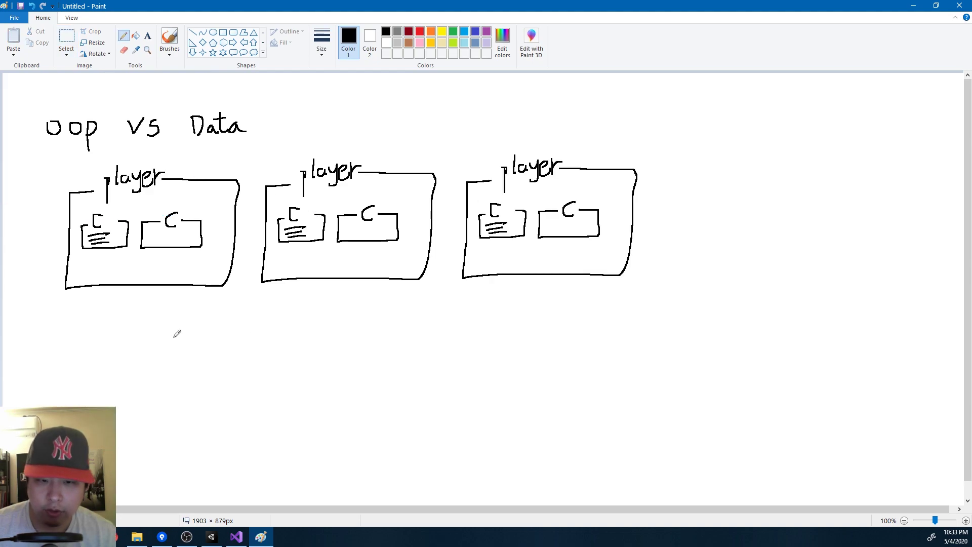
- Draw a branching box tree below the player boxes ending in a ticked target box
mouse_move(113, 328)
mouse_down()
mouse_move(121, 351)
mouse_move(170, 347)
mouse_move(172, 321)
mouse_move(116, 320)
mouse_up()
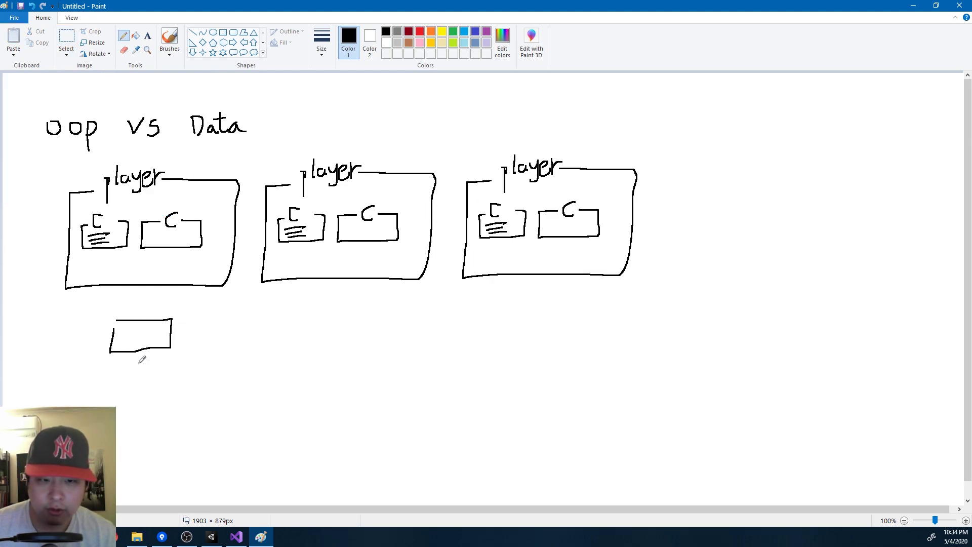
mouse_move(132, 356)
mouse_down()
mouse_move(102, 394)
mouse_move(198, 390)
mouse_up()
mouse_move(171, 385)
mouse_down()
mouse_move(196, 375)
mouse_move(164, 423)
mouse_move(241, 428)
mouse_move(241, 400)
mouse_up()
drag(241, 399, 163, 399)
mouse_move(195, 442)
mouse_down()
mouse_move(151, 450)
mouse_move(139, 464)
mouse_up()
drag(138, 465, 158, 465)
drag(205, 443, 258, 462)
mouse_move(258, 462)
mouse_down()
mouse_move(274, 481)
mouse_move(341, 484)
mouse_move(365, 462)
mouse_move(295, 450)
mouse_move(314, 477)
mouse_move(346, 458)
mouse_up()
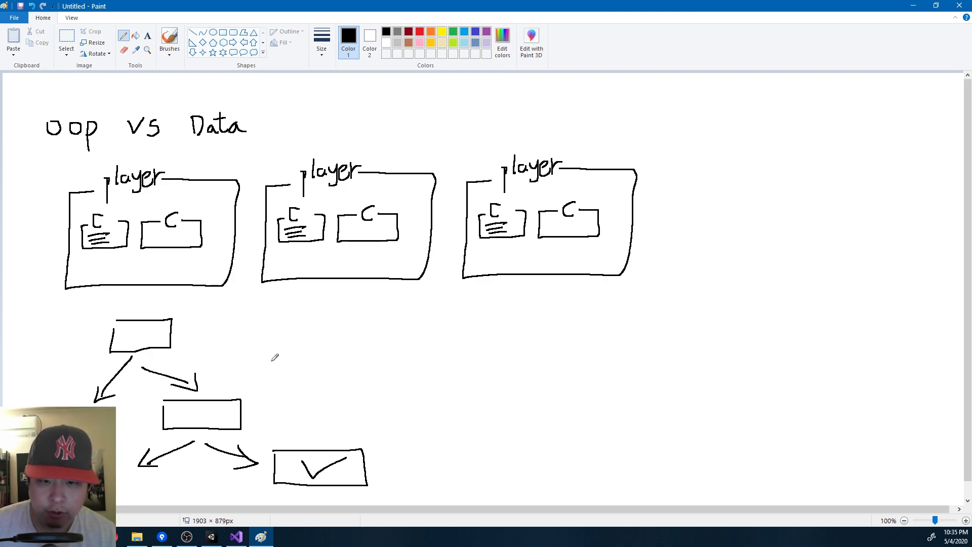
- Write 100,000 beside the tree and 10~100 beneath it
mouse_move(253, 336)
mouse_down()
mouse_move(252, 357)
mouse_move(264, 340)
mouse_move(285, 339)
mouse_move(303, 357)
mouse_up()
drag(324, 342, 326, 343)
drag(339, 342, 341, 343)
drag(366, 341, 367, 342)
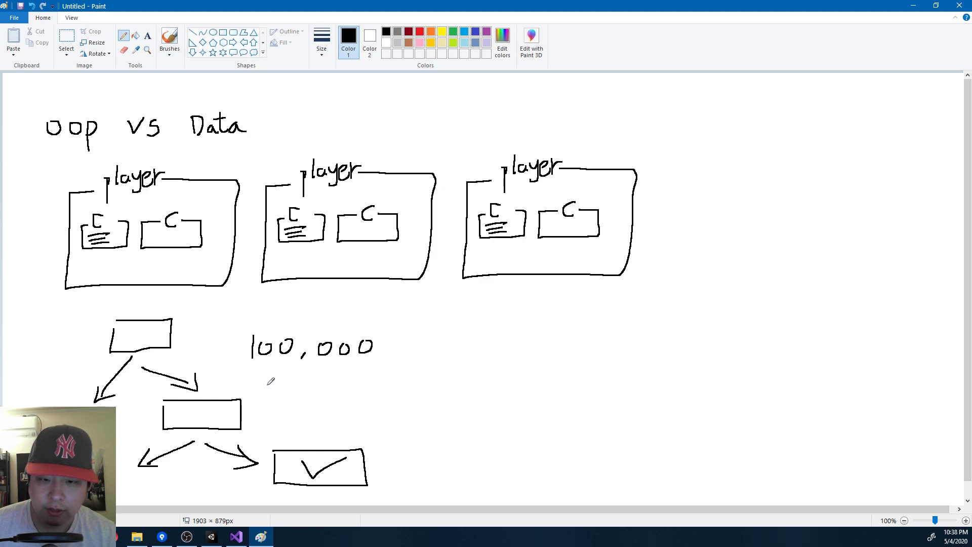
mouse_move(268, 384)
mouse_down()
mouse_move(266, 401)
mouse_move(284, 385)
mouse_move(353, 386)
mouse_up()
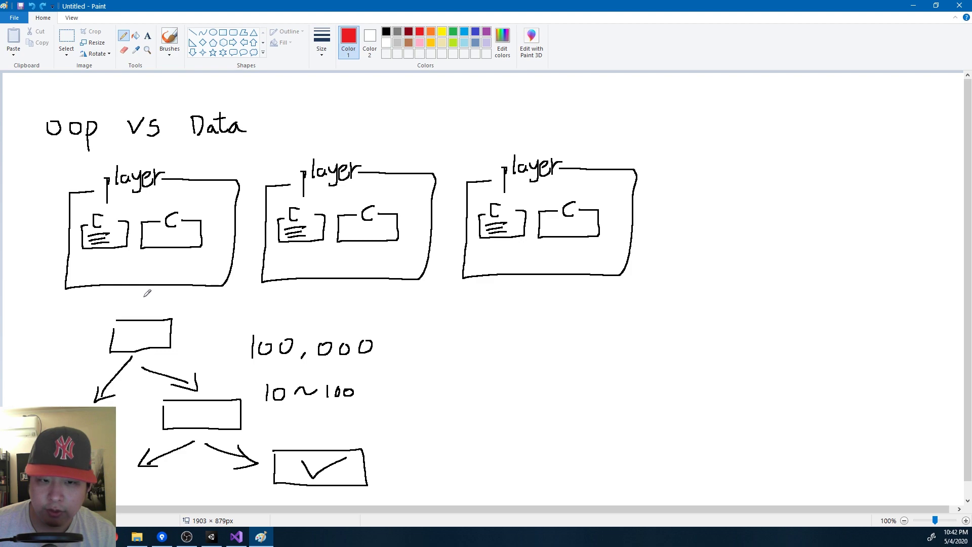
- Mark the player boxes and tree path in red, then return to black
drag(142, 291, 156, 287)
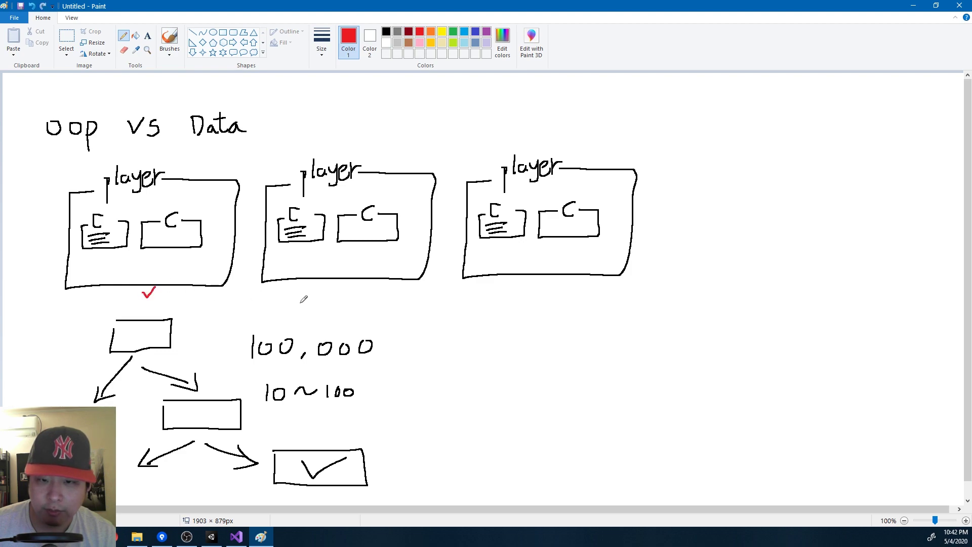
mouse_move(323, 286)
mouse_down()
mouse_move(331, 296)
mouse_move(343, 280)
mouse_up()
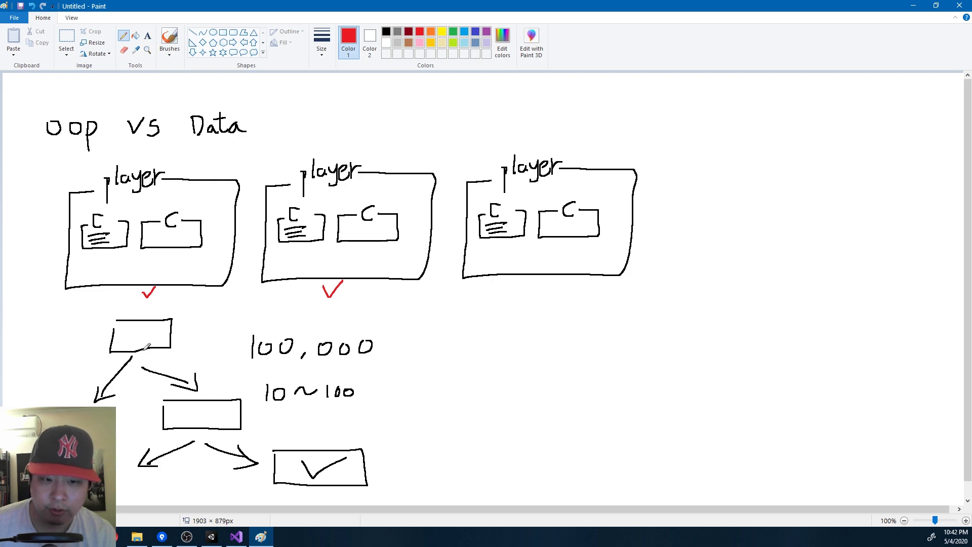
mouse_move(144, 349)
mouse_down()
mouse_move(197, 391)
mouse_move(205, 375)
mouse_up()
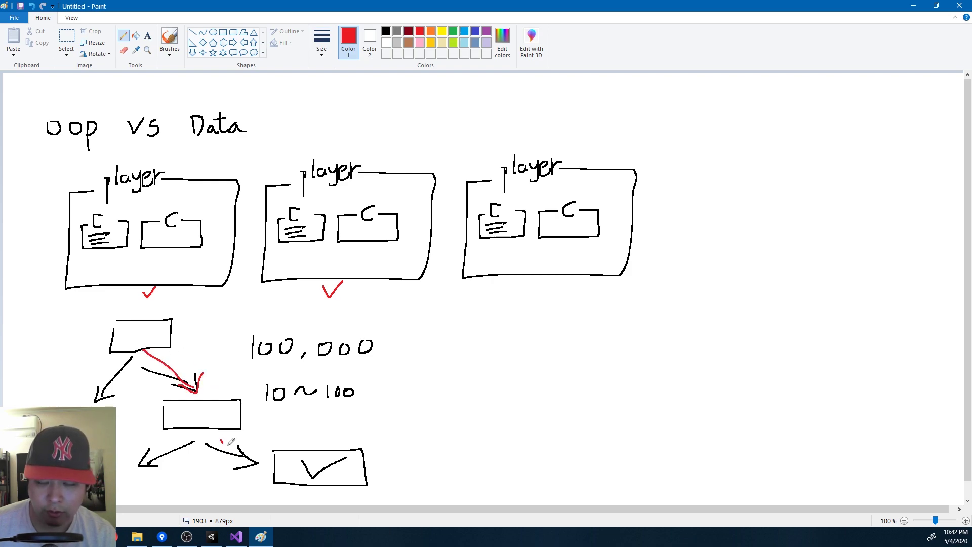
drag(223, 441, 263, 462)
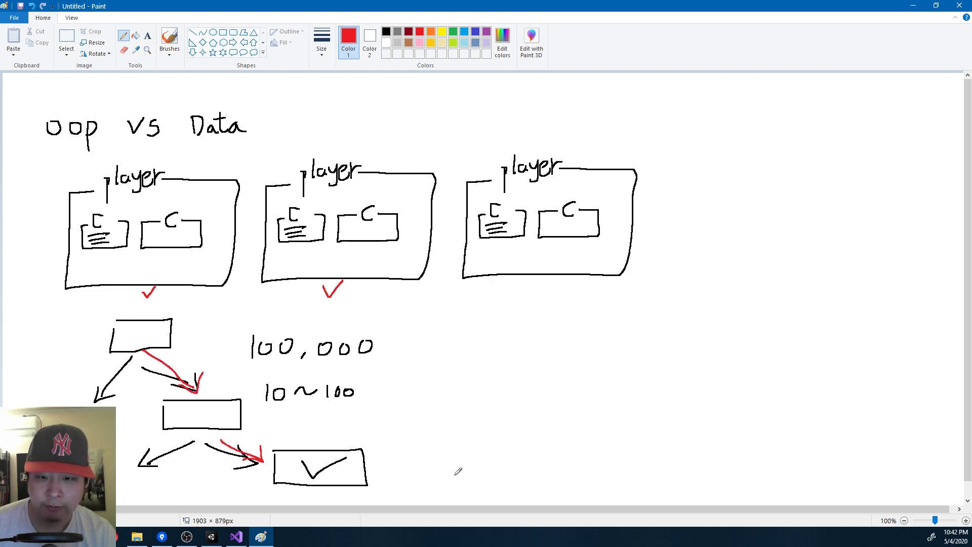
click(385, 32)
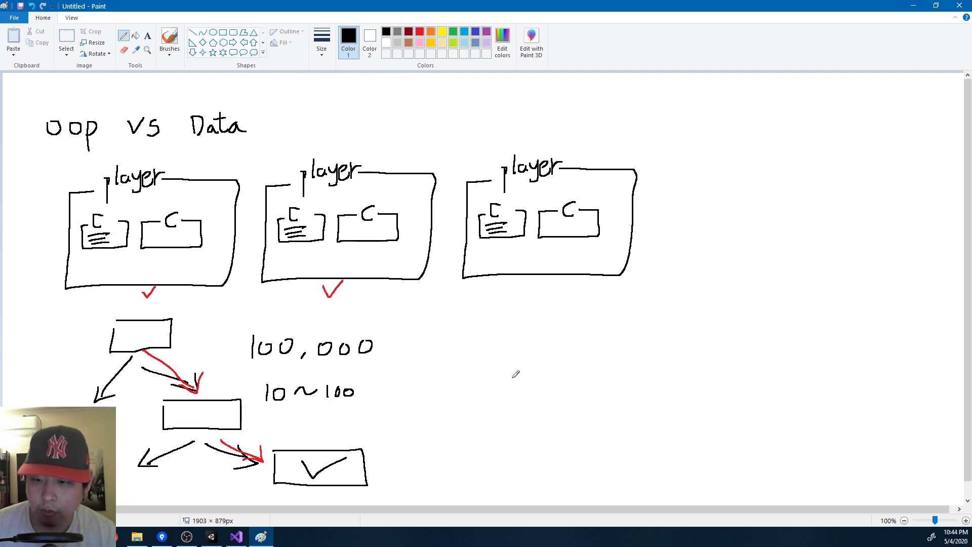
- Draw segmented translate, rotation and render bars with their row labels
mouse_move(537, 365)
mouse_down()
mouse_move(602, 377)
mouse_move(613, 364)
mouse_move(538, 358)
mouse_up()
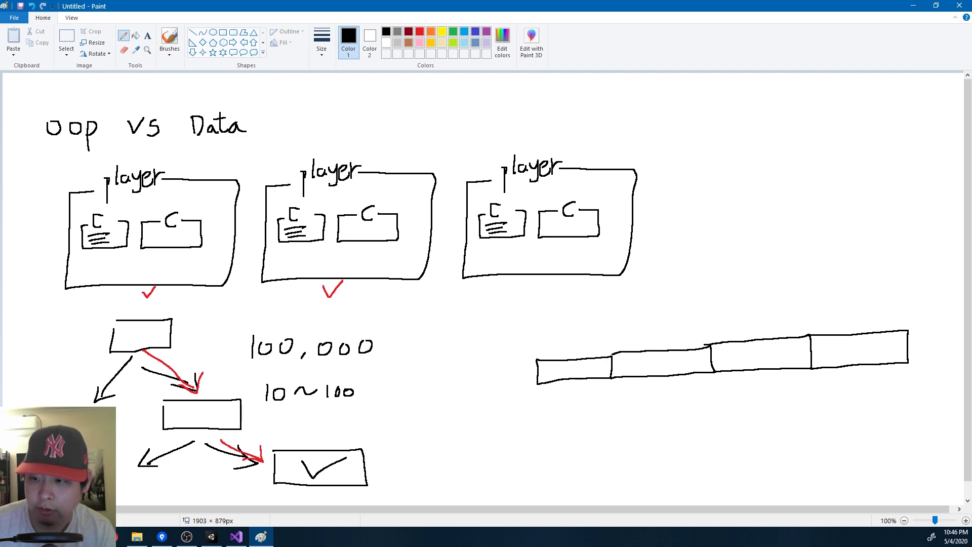
mouse_move(429, 356)
mouse_down()
mouse_move(431, 384)
mouse_move(445, 367)
mouse_move(470, 379)
mouse_move(510, 377)
mouse_up()
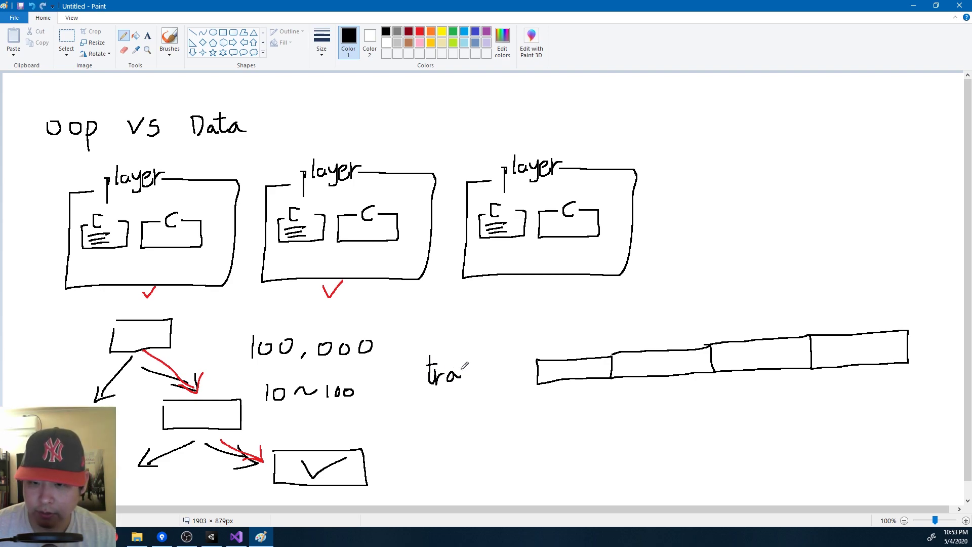
mouse_move(538, 397)
mouse_down()
mouse_move(538, 421)
mouse_move(906, 385)
mouse_move(823, 404)
mouse_move(544, 423)
mouse_up()
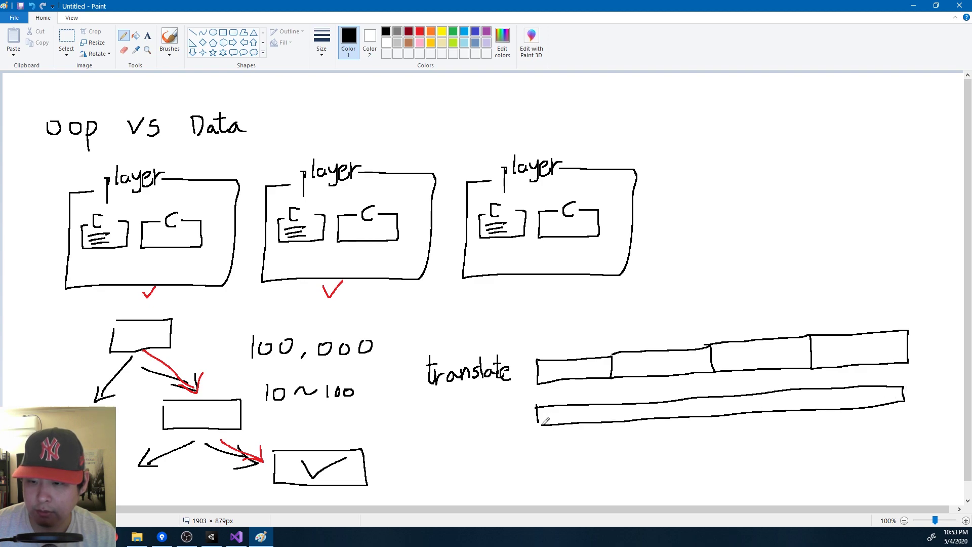
drag(614, 405, 616, 423)
drag(718, 398, 722, 418)
drag(817, 390, 820, 410)
mouse_move(544, 451)
mouse_down()
mouse_move(550, 468)
mouse_move(652, 444)
mouse_move(911, 450)
mouse_move(664, 469)
mouse_up()
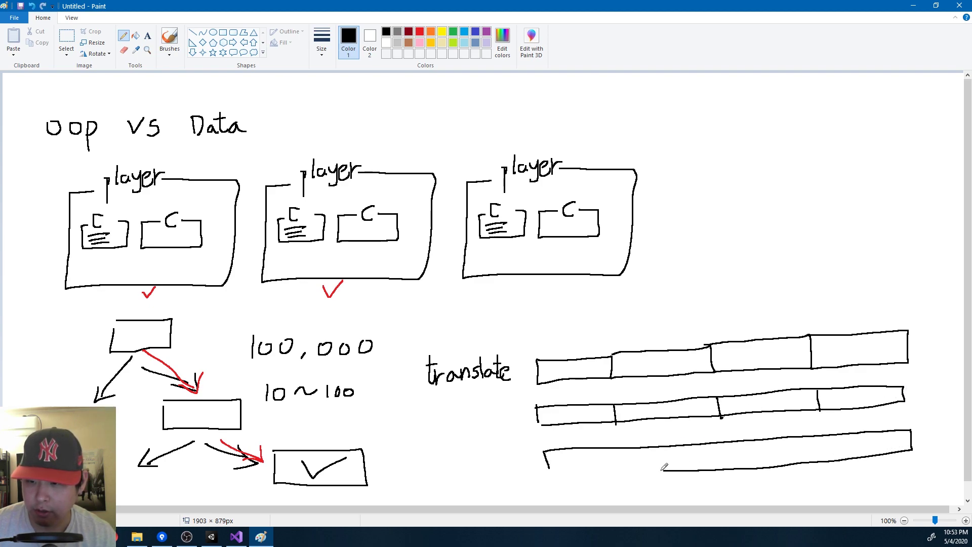
drag(665, 468, 549, 474)
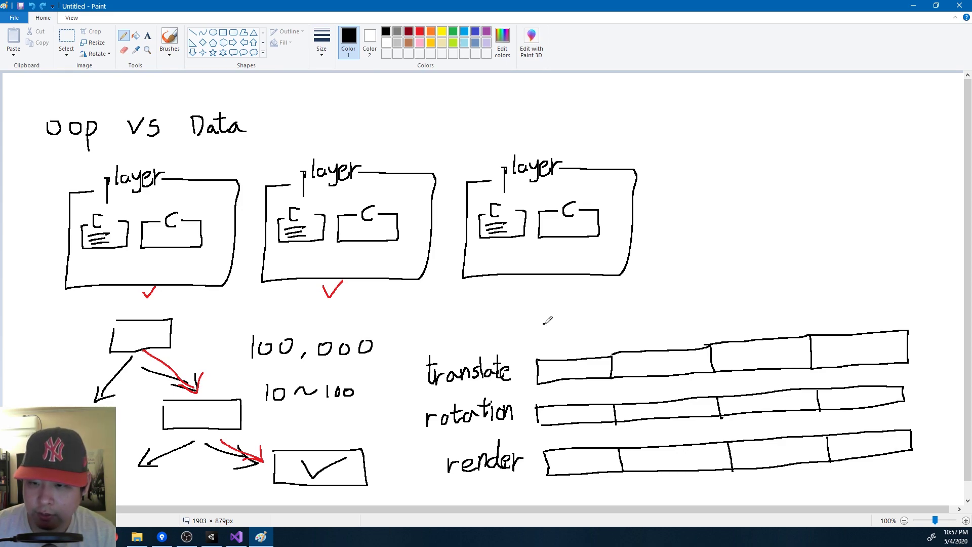
- Label the bars 'entity' with an e over each column and a downward arrow
mouse_move(544, 323)
mouse_down()
mouse_move(568, 313)
mouse_move(585, 337)
mouse_up()
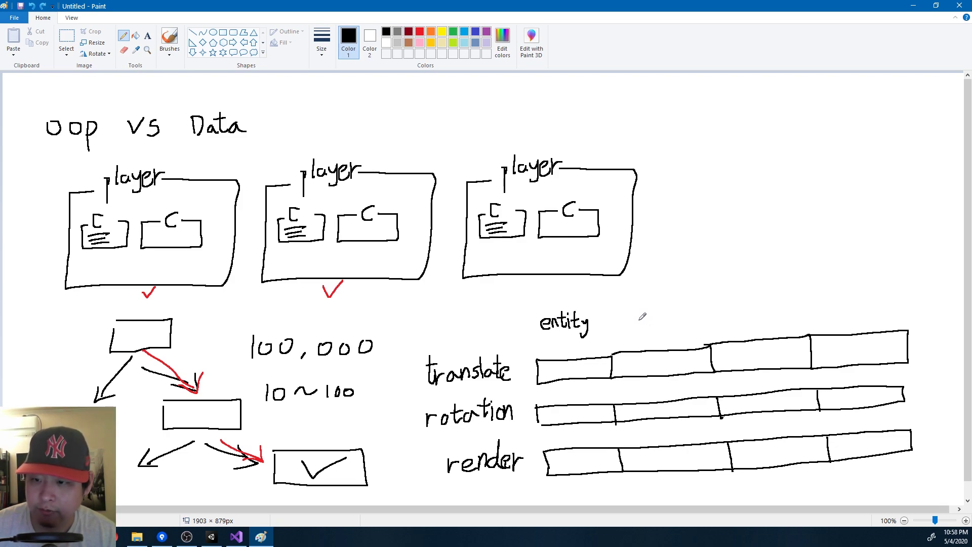
mouse_move(636, 319)
mouse_down()
mouse_move(640, 312)
mouse_move(651, 327)
mouse_up()
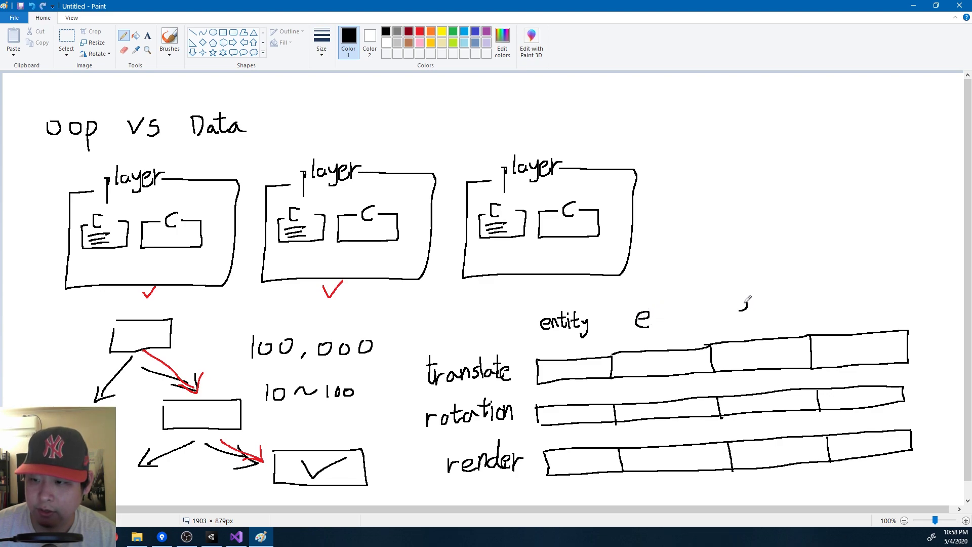
drag(748, 300, 748, 316)
mouse_move(836, 305)
mouse_down()
mouse_move(852, 299)
mouse_move(838, 307)
mouse_move(852, 313)
mouse_up()
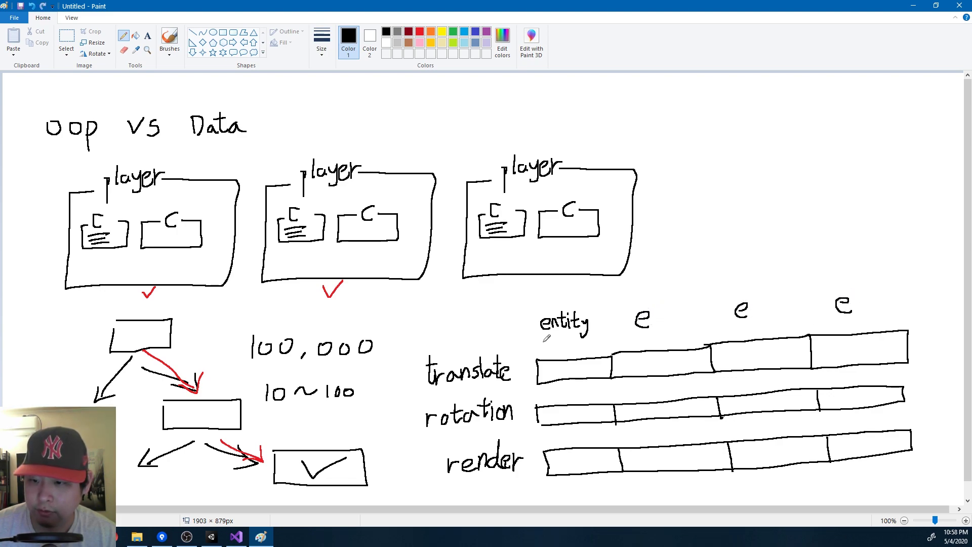
mouse_move(564, 344)
mouse_down()
mouse_move(576, 453)
mouse_move(589, 456)
mouse_up()
click(67, 40)
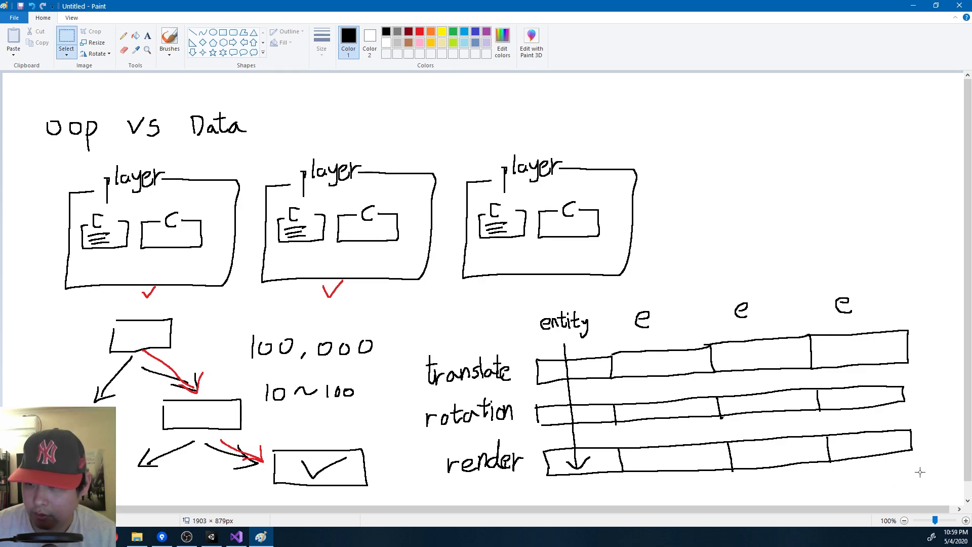
- Shorten the render bar and draw red lines across the translate and rotation rows
drag(925, 472, 733, 430)
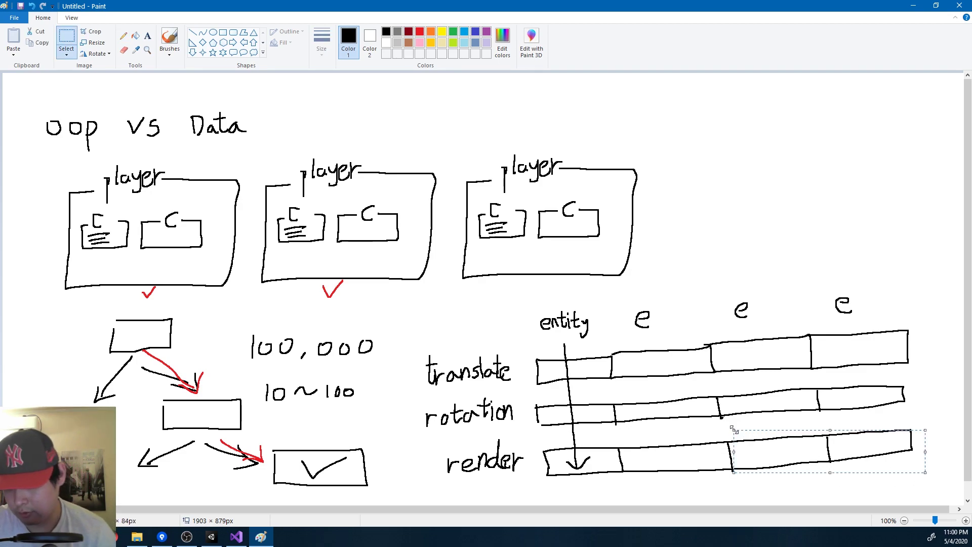
key(Delete)
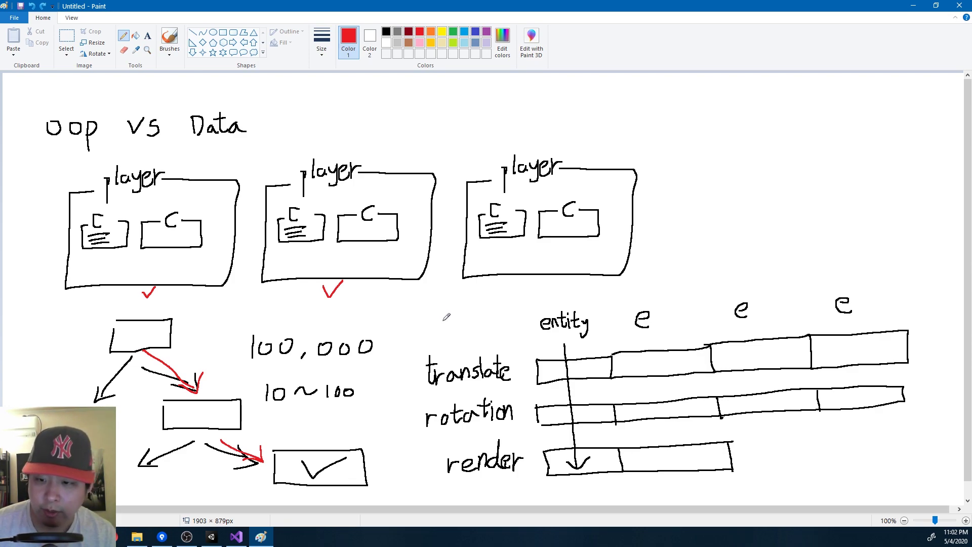
drag(526, 372, 884, 355)
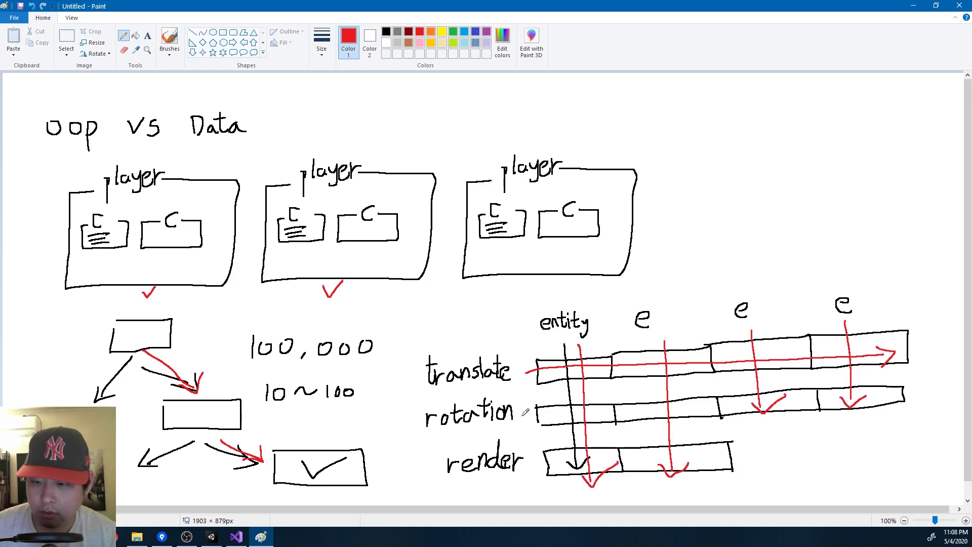
mouse_move(524, 416)
mouse_down()
mouse_move(907, 399)
mouse_move(898, 407)
mouse_up()
- Add red checks under each player box and red marks along the tree
drag(144, 303, 155, 285)
drag(323, 284, 346, 275)
drag(503, 268, 528, 262)
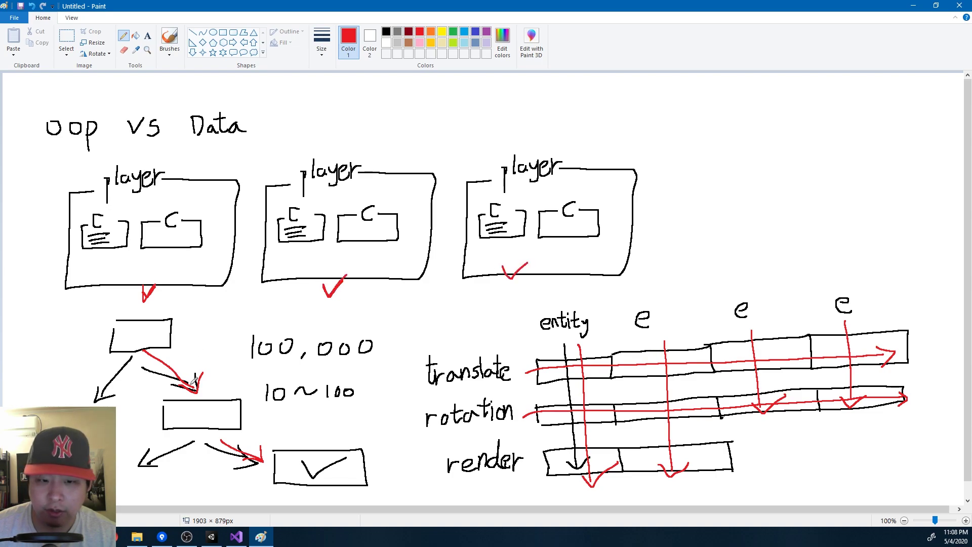
drag(195, 378, 234, 362)
drag(316, 439, 356, 434)
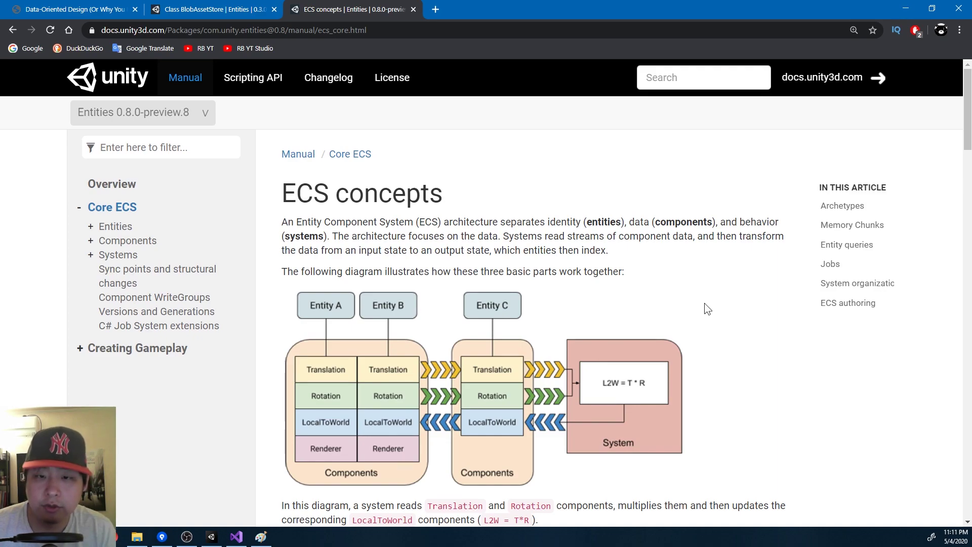
- Show the Data-Oriented Design article, then return to Visual Studio's Spawner.cs CreateEntity method
key(ctrl+1)
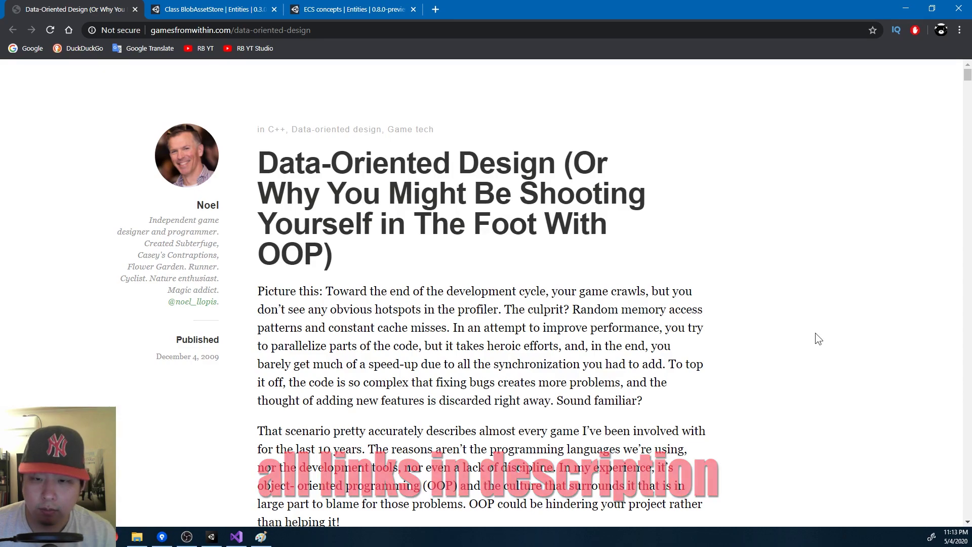
click(236, 537)
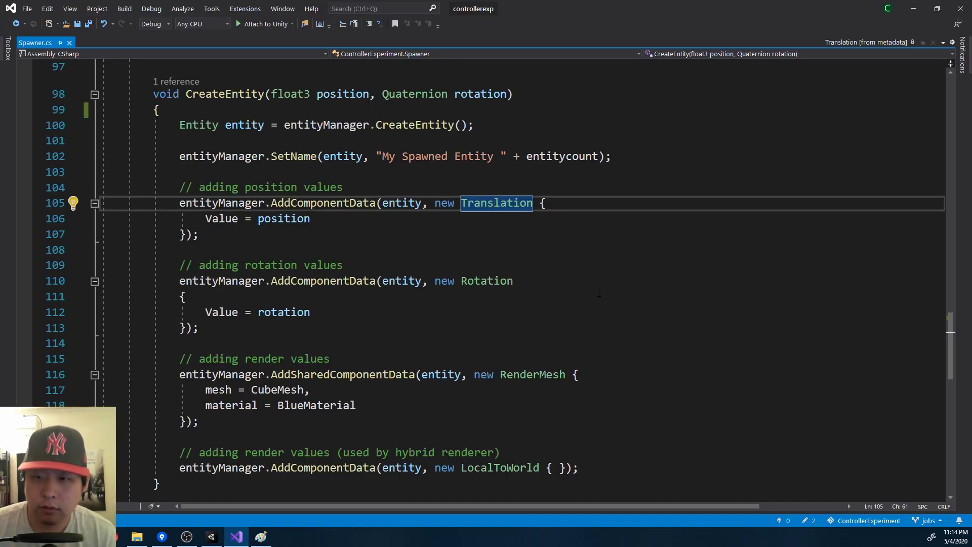
click(177, 81)
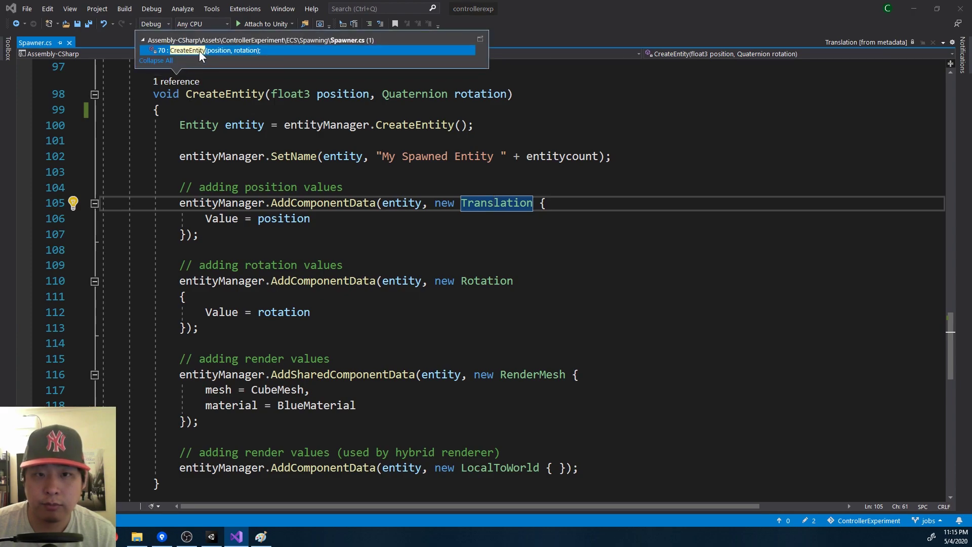
click(202, 47)
key(Up)
key(Up)
key(Up)
key(Up)
key(Up)
key(Up)
key(Up)
key(Up)
key(Up)
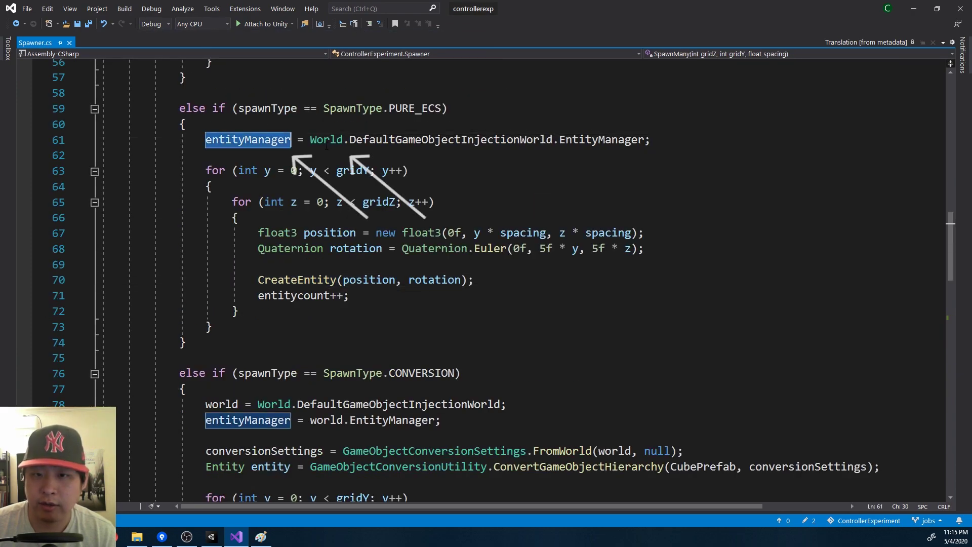
key(ctrl+Right)
key(ctrl+Right)
key(ctrl+Right)
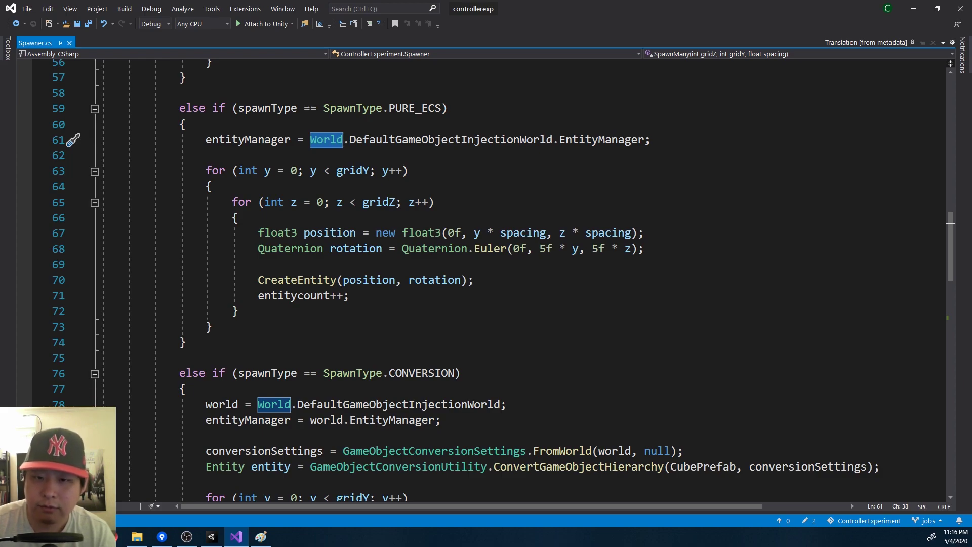
click(298, 280)
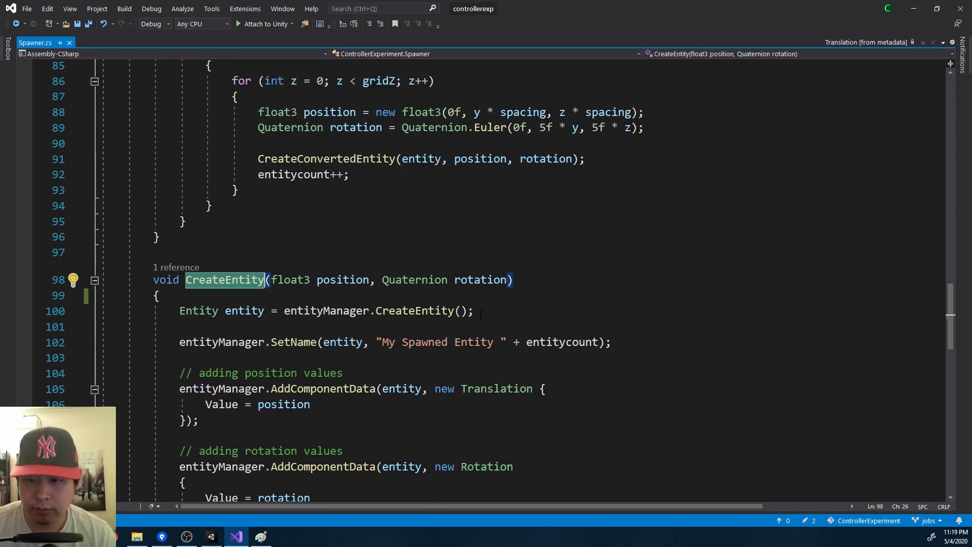
- Select the component-adding code in CreateEntity, lines 104 to 122
drag(480, 310, 180, 311)
scroll(361, 340, down, 4)
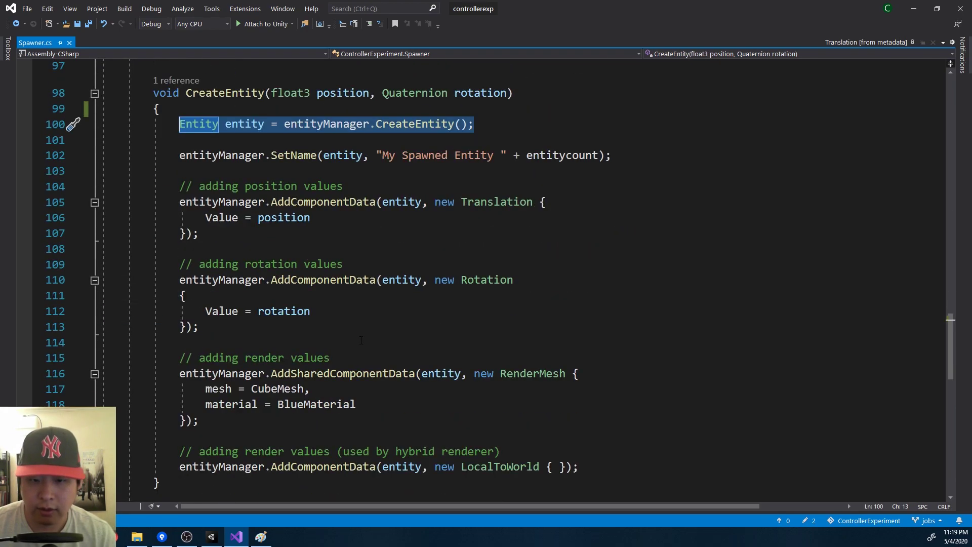
drag(578, 467, 180, 186)
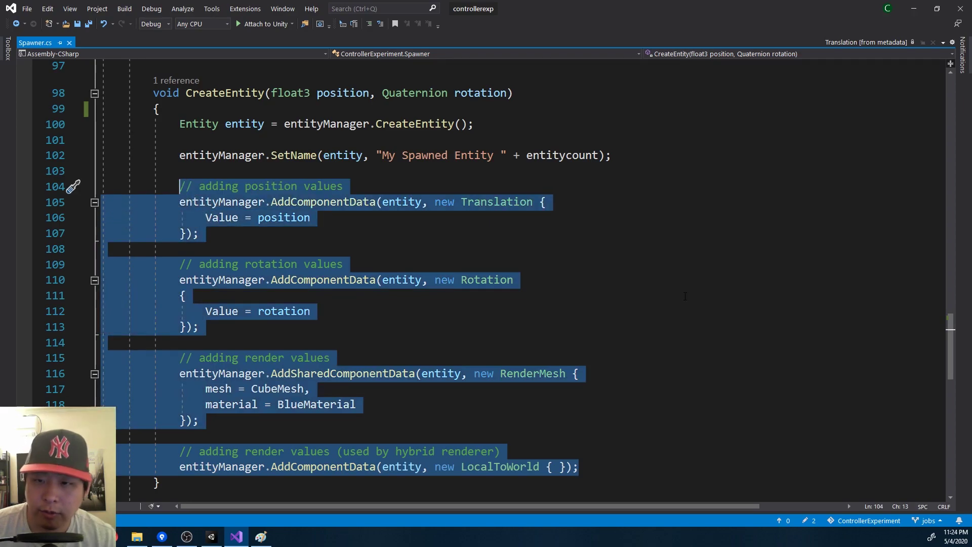
- Open Translation's metadata definition, go back to Spawner.cs, and highlight every use of entity
click(482, 205)
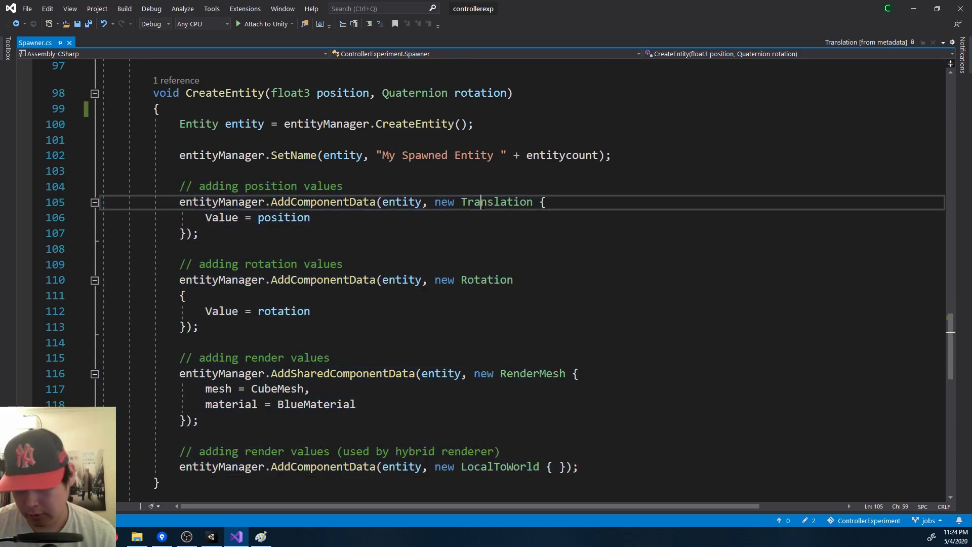
key(F12)
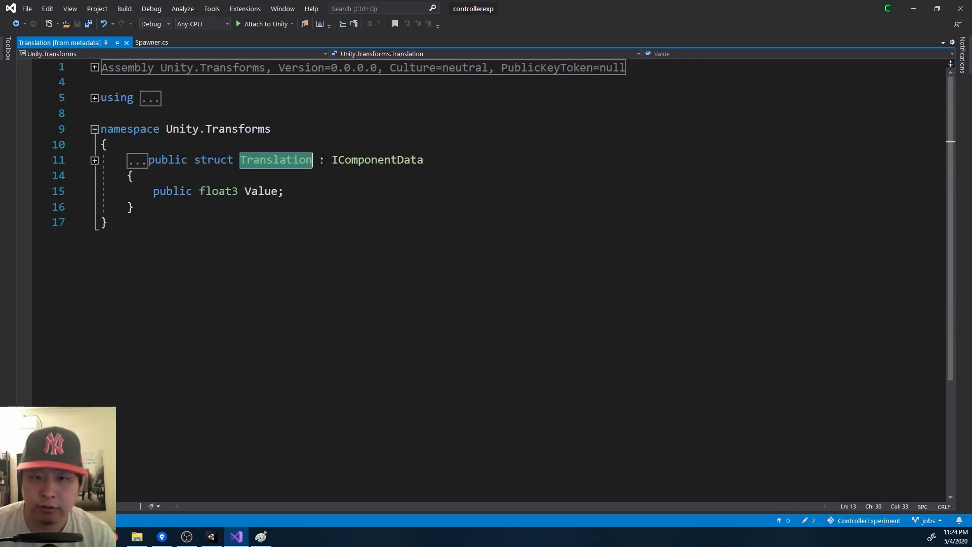
click(16, 24)
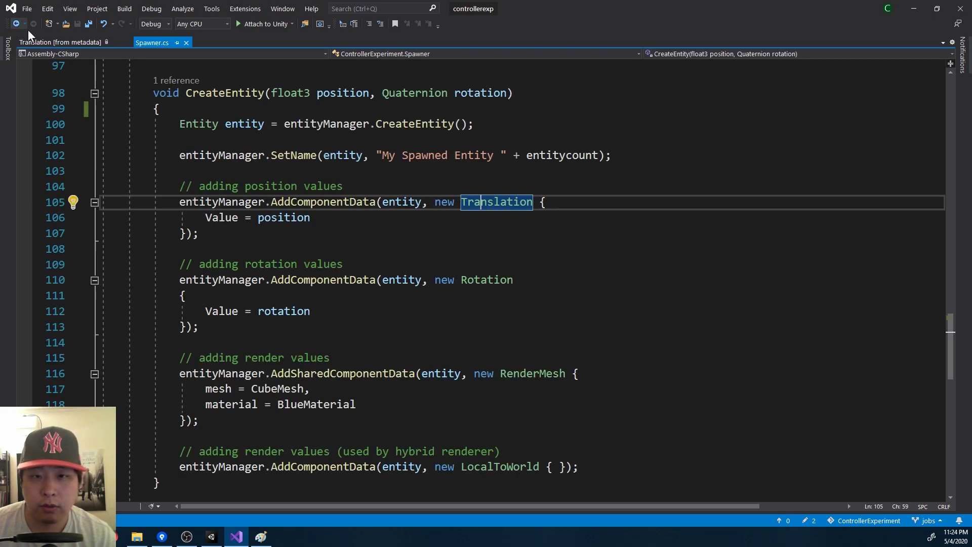
click(258, 123)
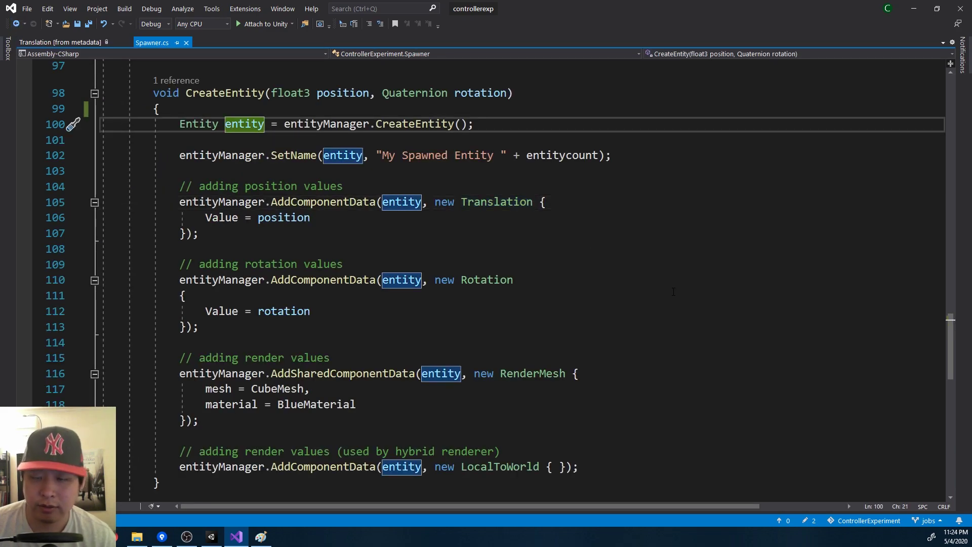